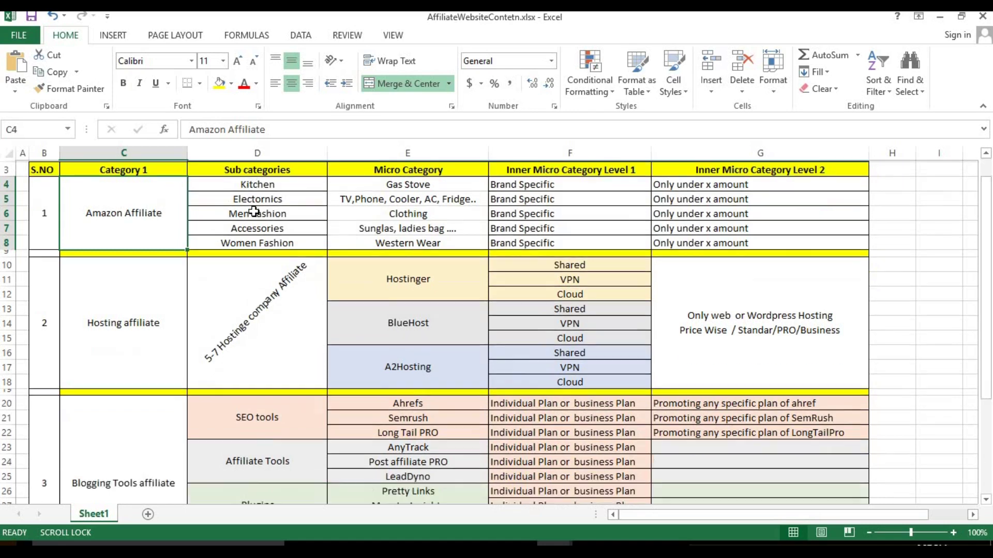
# Step: Examine the Amazon Affiliate sub categories in D4:D8, the success rate above them, and the Inner Micro Category Level 2 entries in G4:G8
pyautogui.scroll(1, 256, 219)
pyautogui.click(258, 224)
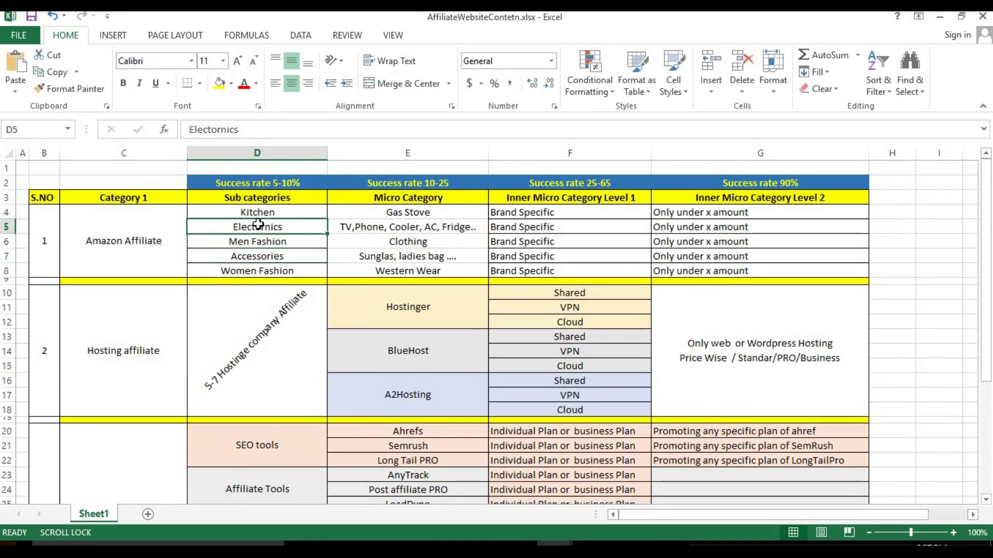
pyautogui.click(282, 241)
pyautogui.click(288, 257)
pyautogui.click(290, 275)
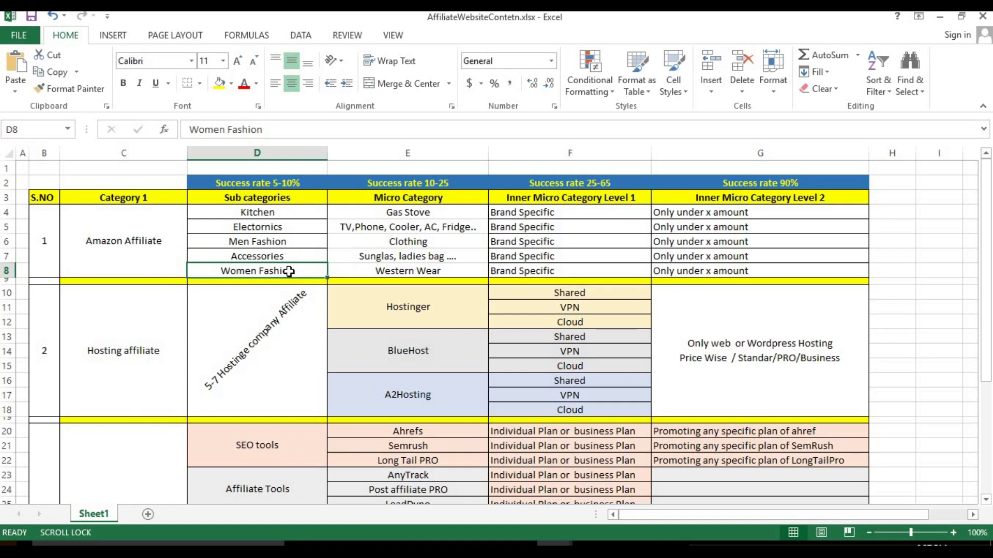
pyautogui.moveTo(257, 213); pyautogui.dragTo(282, 272)
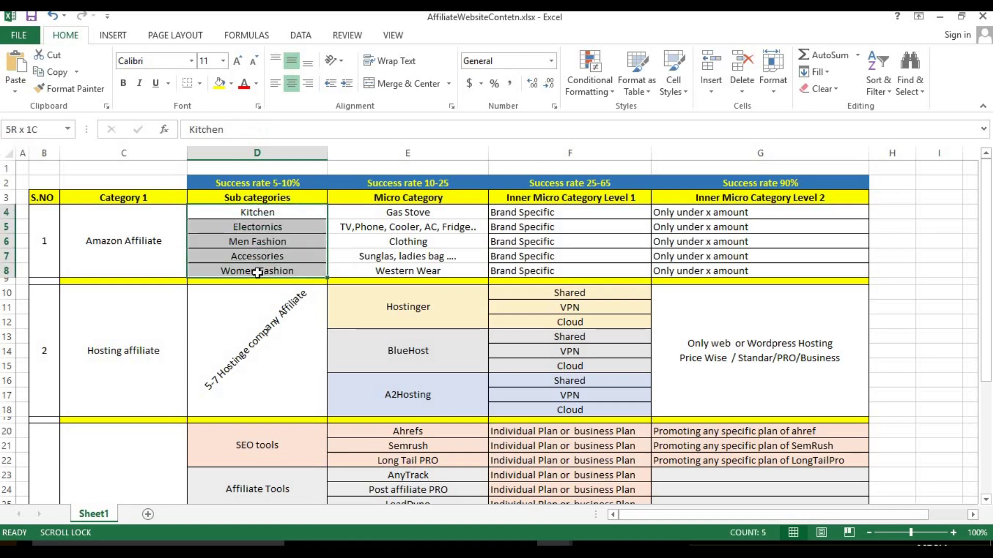
pyautogui.click(280, 182)
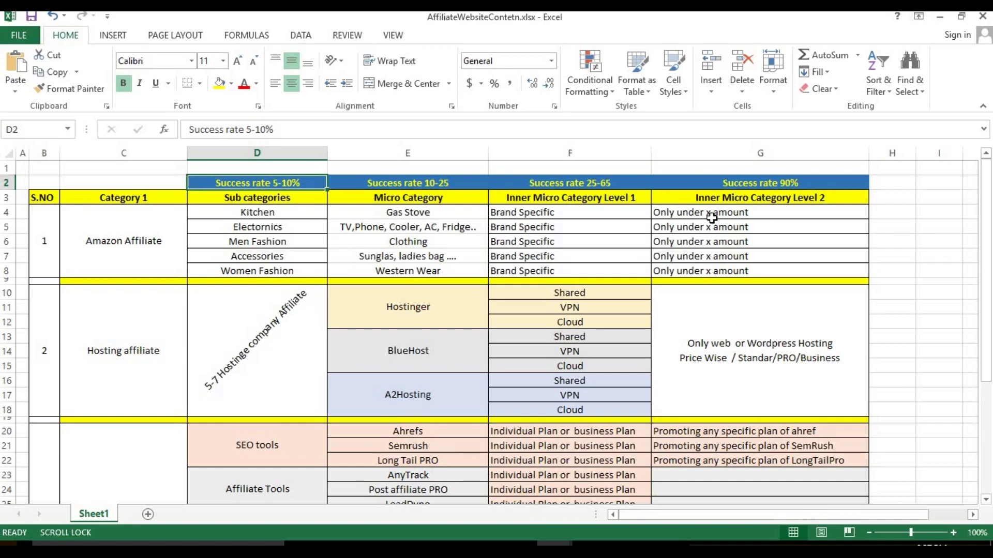
pyautogui.moveTo(759, 215); pyautogui.dragTo(760, 271)
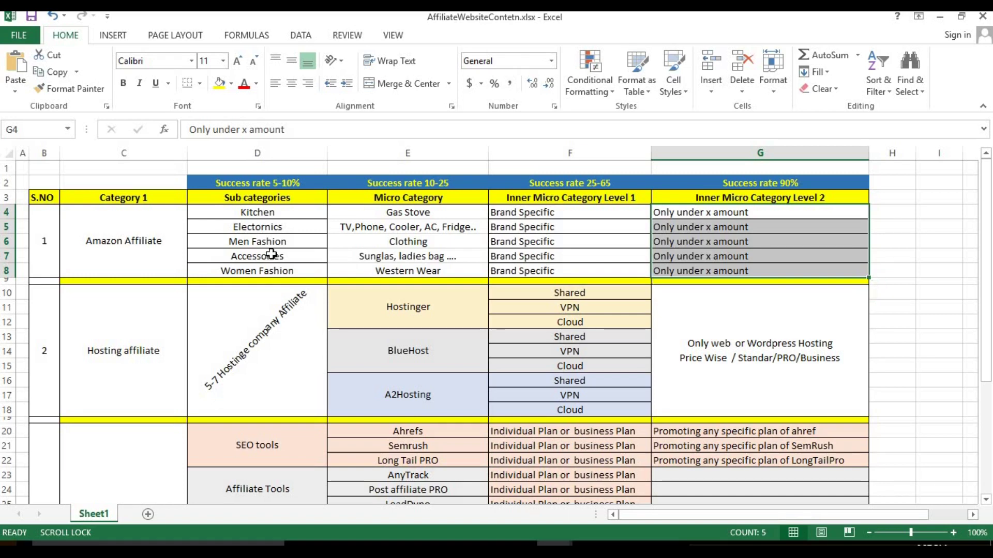
# Step: Review the main categories in column C: Amazon Affiliate, Hosting affiliate and Blogging Tools affiliate
pyautogui.click(137, 246)
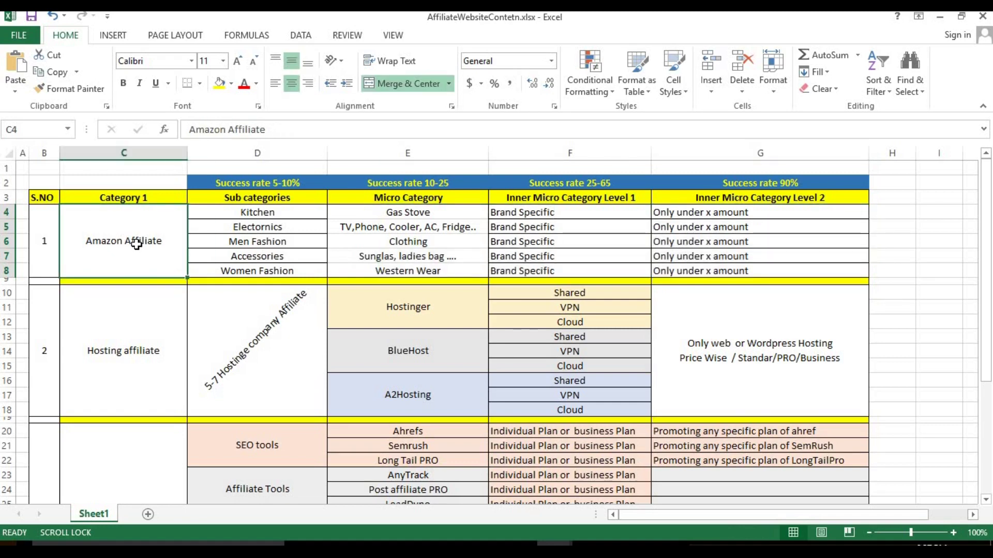
pyautogui.click(129, 330)
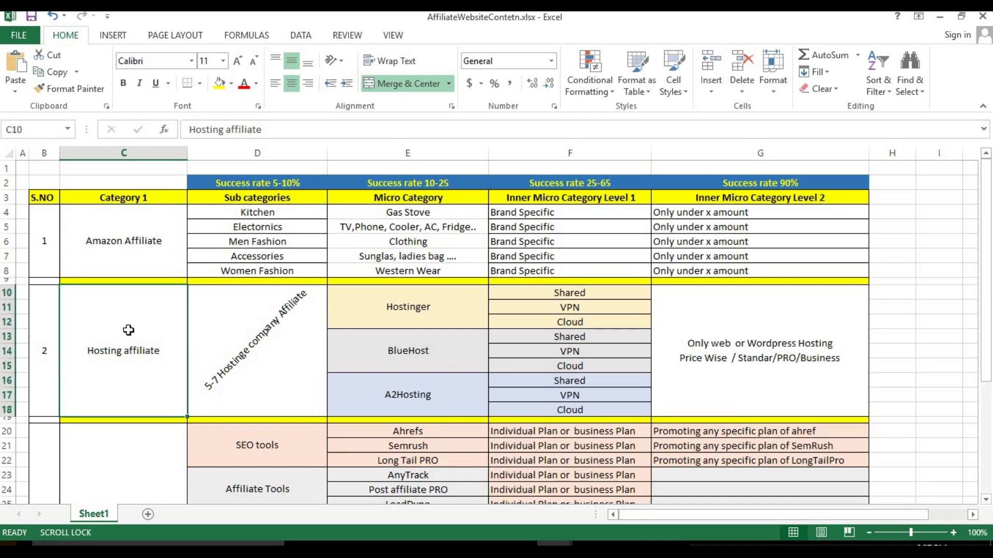
pyautogui.scroll(-2, 129, 330)
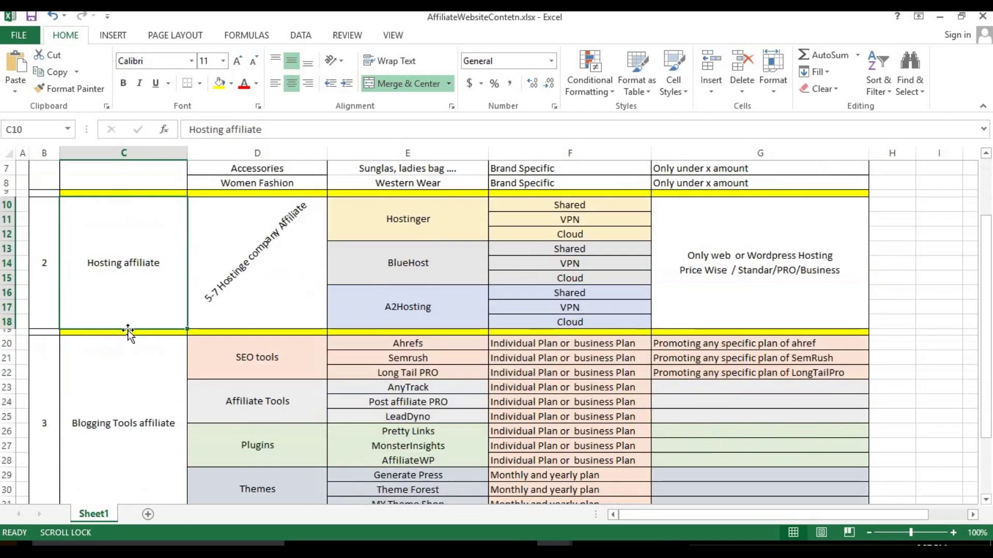
pyautogui.click(126, 395)
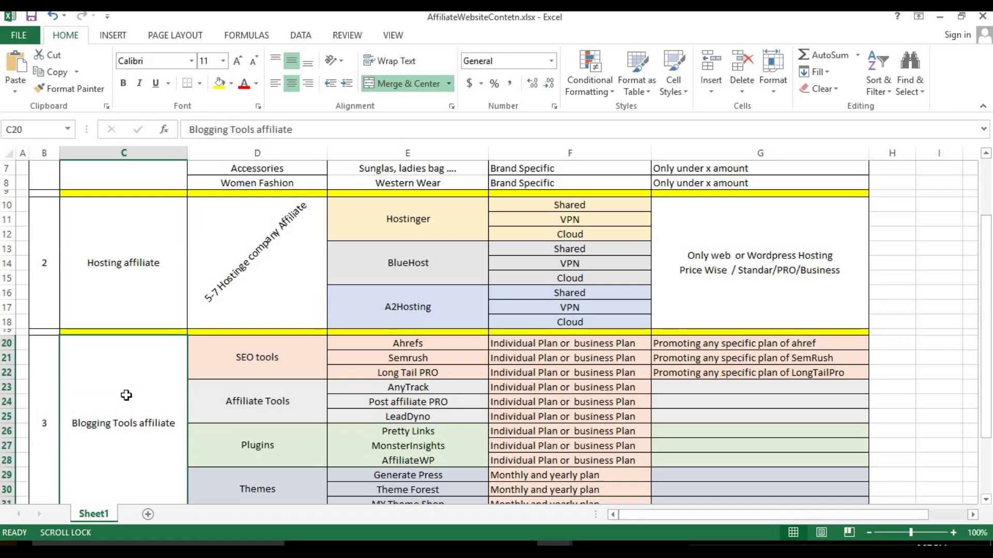
pyautogui.scroll(-2, 104, 294)
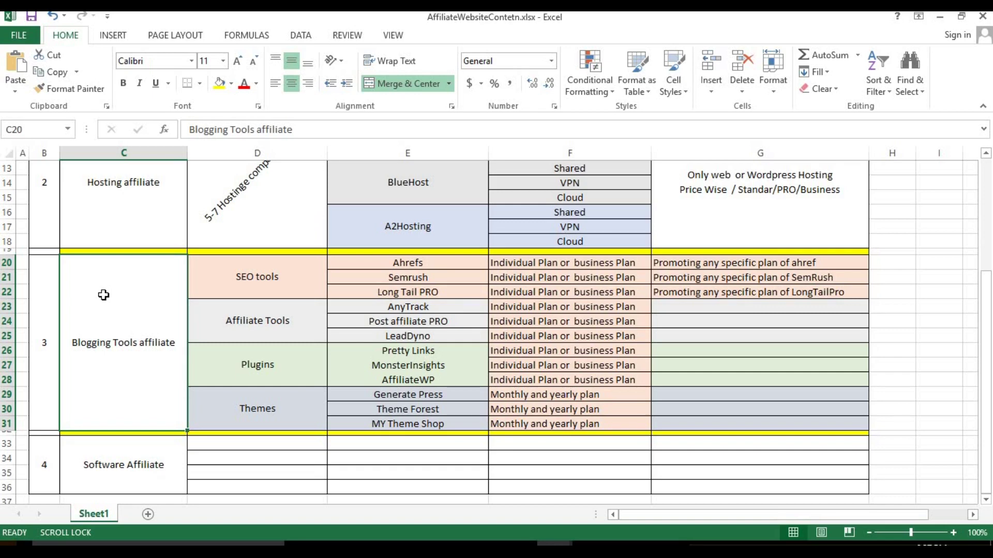
pyautogui.scroll(2, 104, 294)
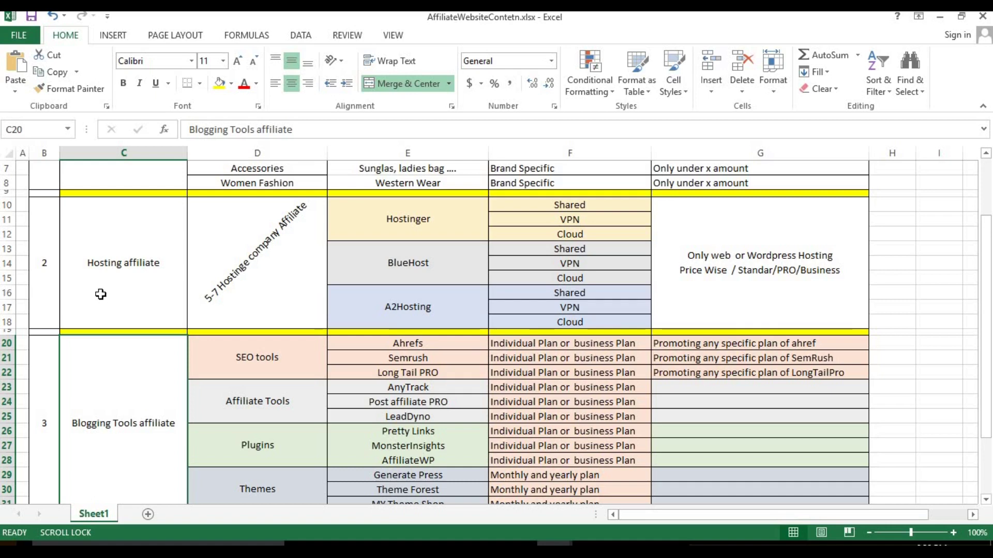
pyautogui.scroll(1, 101, 292)
pyautogui.moveTo(94, 203); pyautogui.dragTo(104, 417)
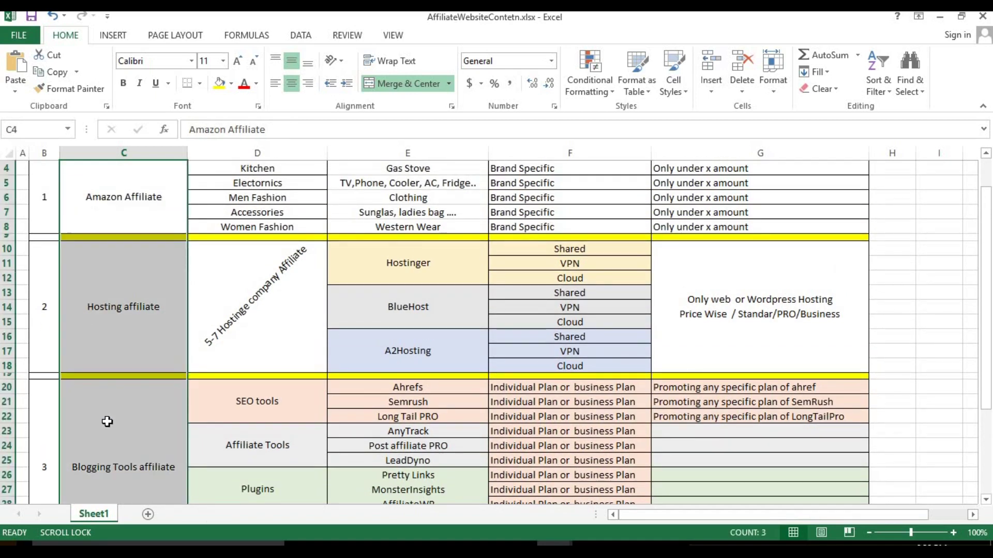
pyautogui.click(133, 322)
pyautogui.keyDown('shift'); pyautogui.click(133, 425); pyautogui.keyUp('shift')
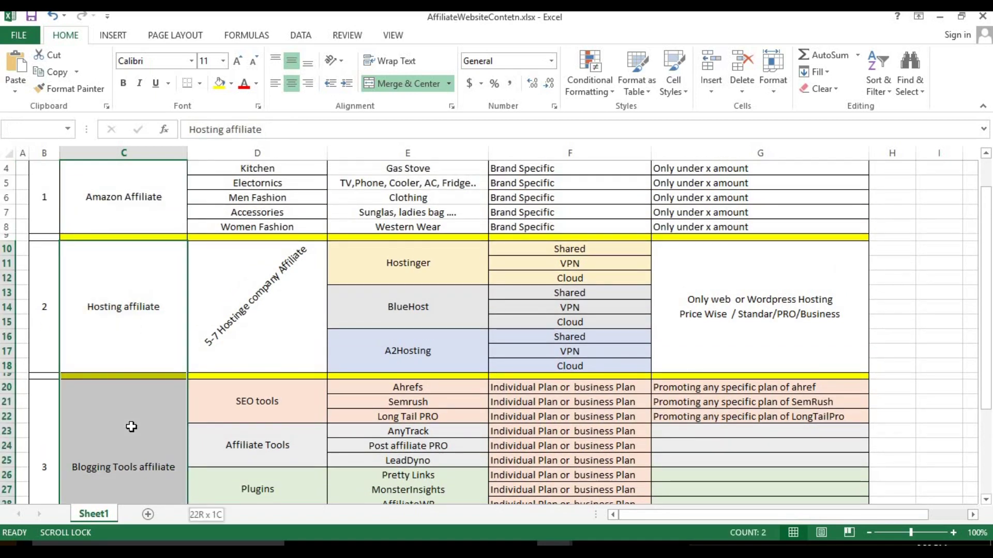
# Step: Examine the whole Amazon Affiliate block in C4:G8 and its individual sub categories from Kitchen to Women Fashion
pyautogui.scroll(1, 130, 290)
pyautogui.moveTo(107, 249); pyautogui.dragTo(681, 250)
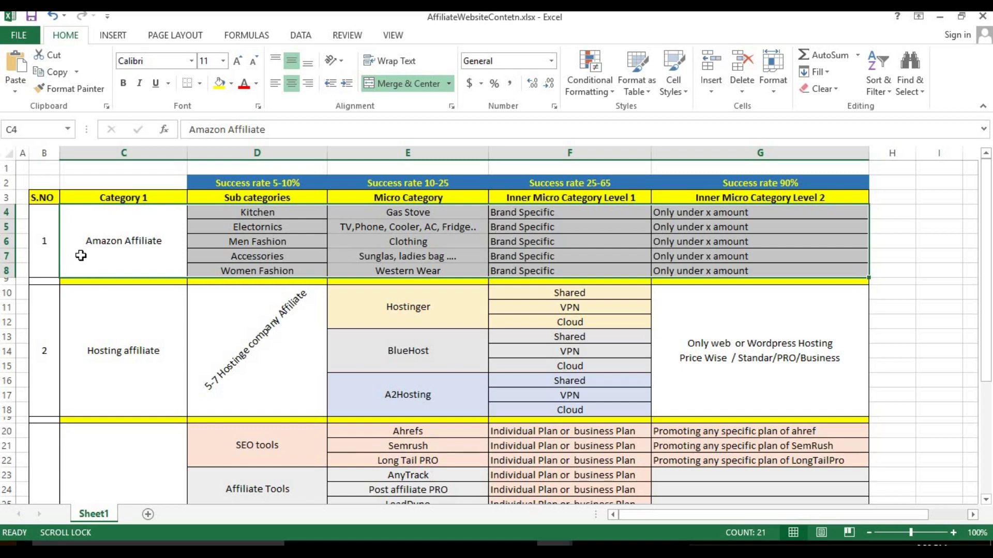
pyautogui.click(102, 214)
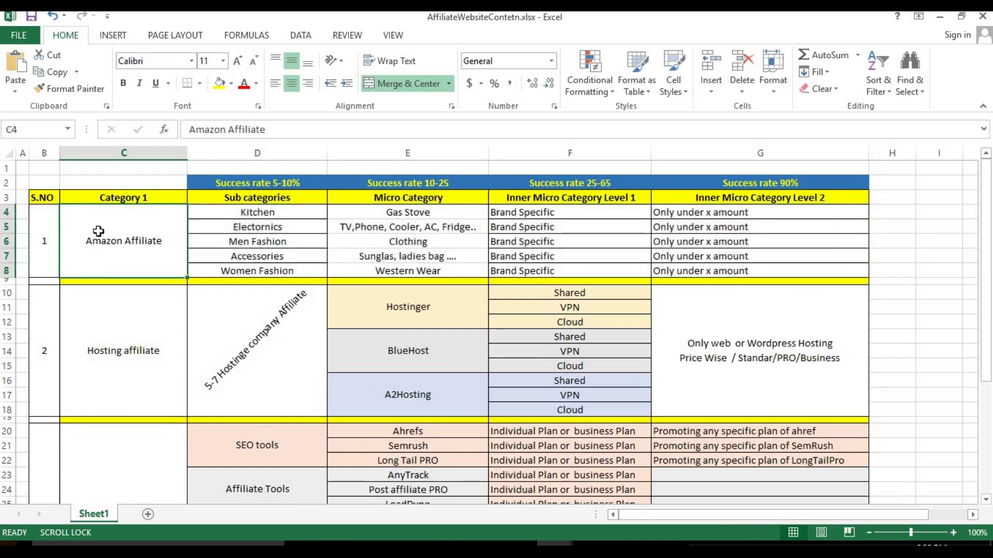
pyautogui.moveTo(165, 229); pyautogui.dragTo(229, 271)
pyautogui.click(236, 215)
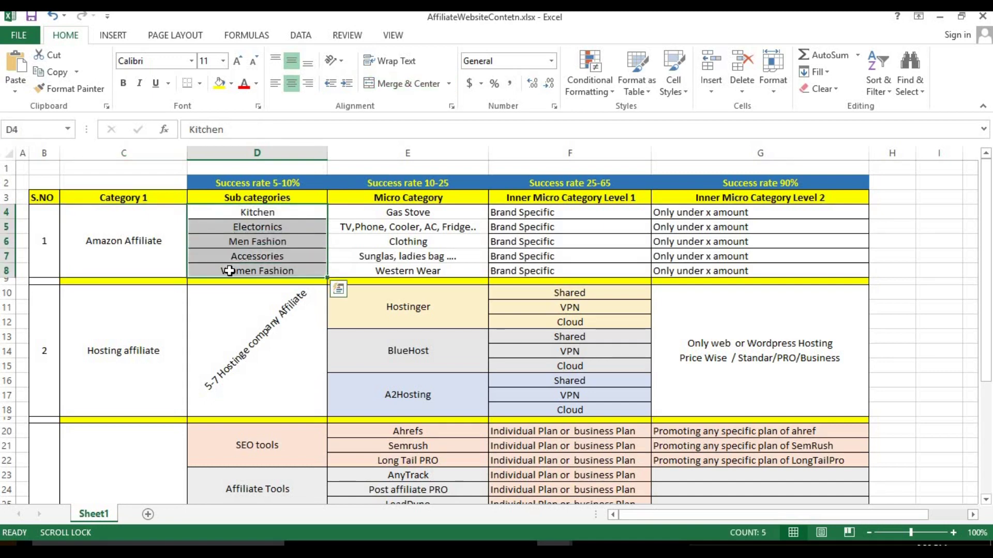
pyautogui.click(229, 271)
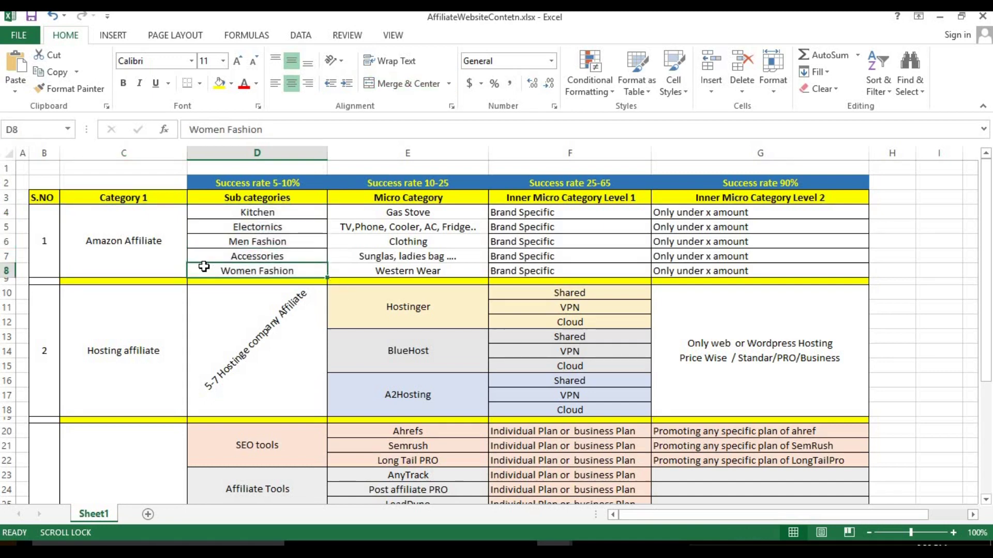
pyautogui.click(202, 253)
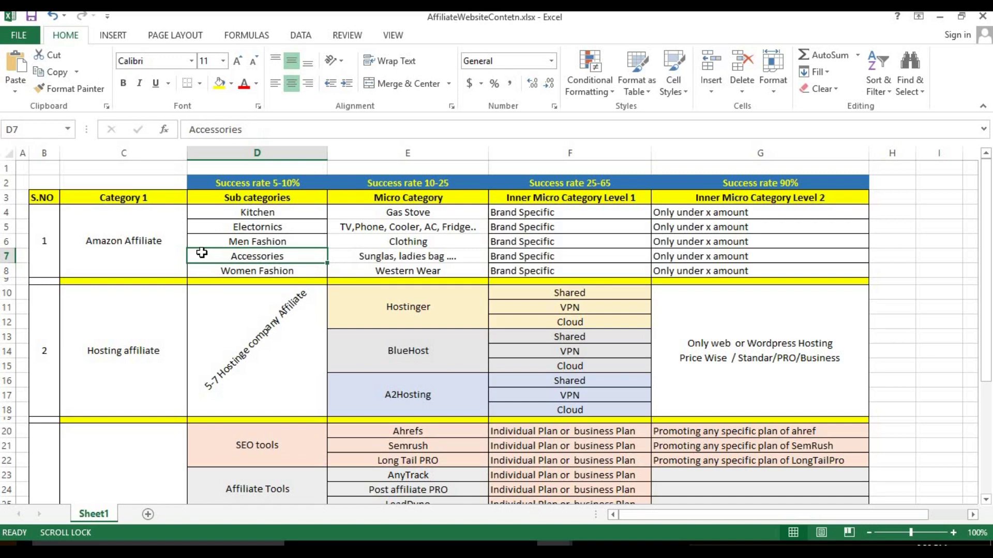
pyautogui.moveTo(237, 215); pyautogui.dragTo(237, 265)
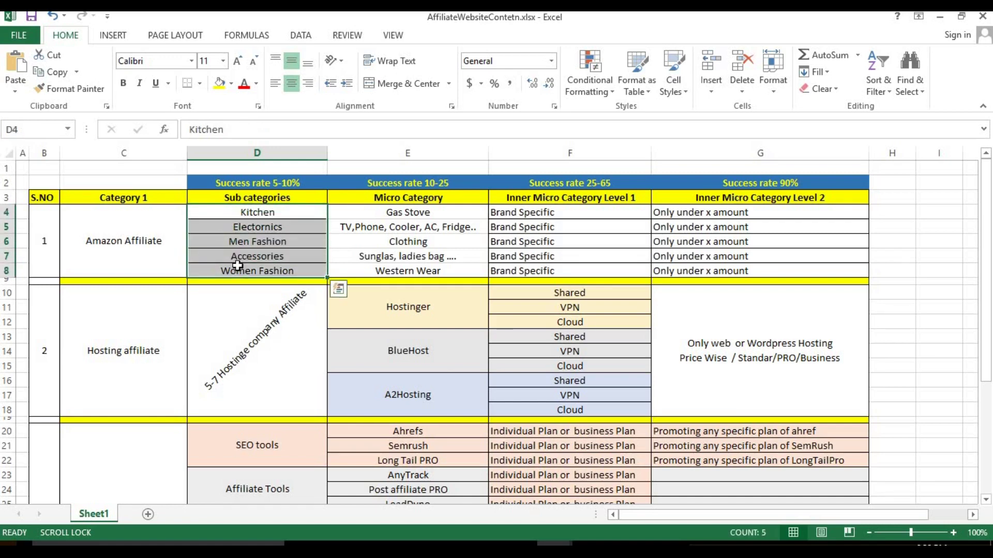
# Step: Compare the Amazon category and its sub categories in column D with the matching micro categories in column E, row by row
pyautogui.click(108, 200)
pyautogui.moveTo(107, 200); pyautogui.dragTo(109, 248)
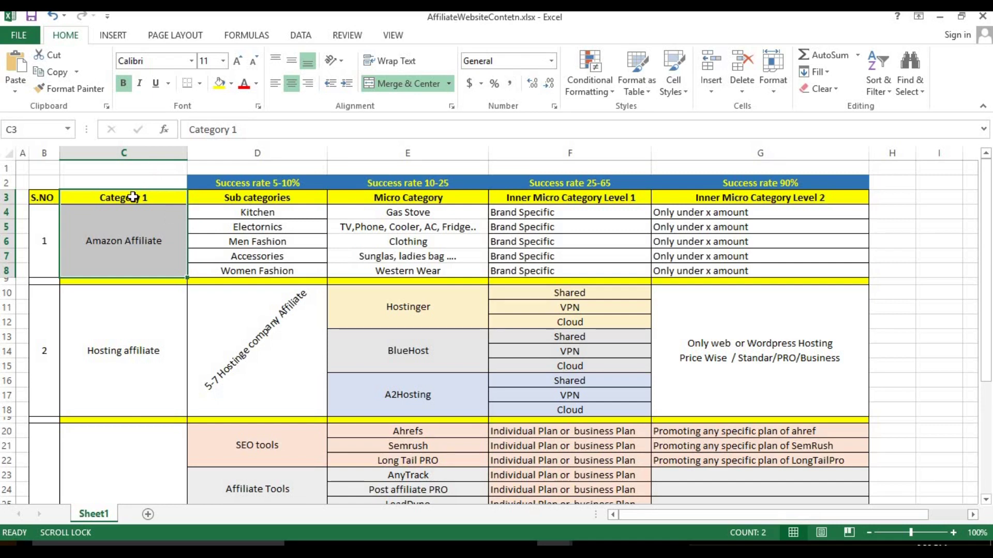
pyautogui.moveTo(133, 195); pyautogui.dragTo(165, 288)
pyautogui.moveTo(241, 199); pyautogui.dragTo(242, 271)
pyautogui.moveTo(391, 213); pyautogui.dragTo(386, 270)
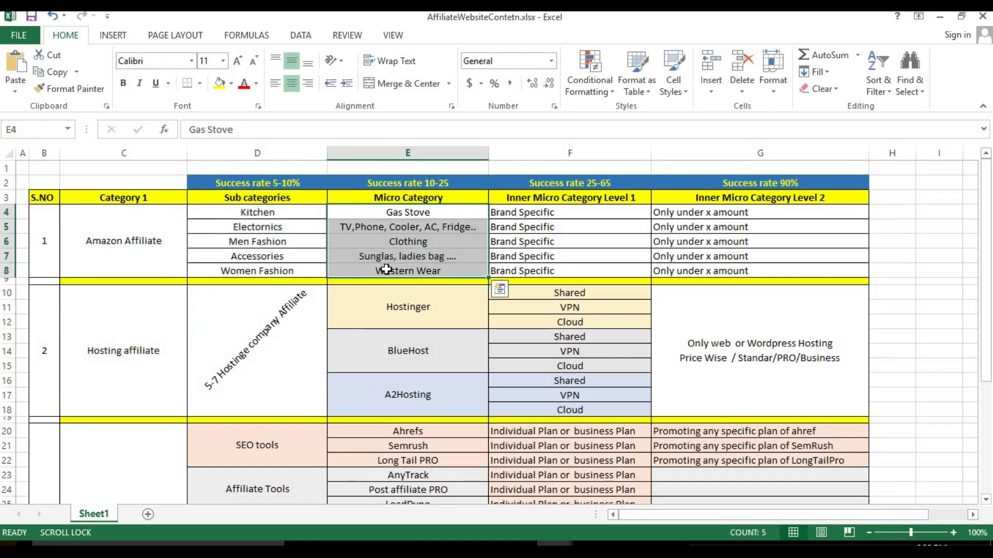
pyautogui.click(243, 213)
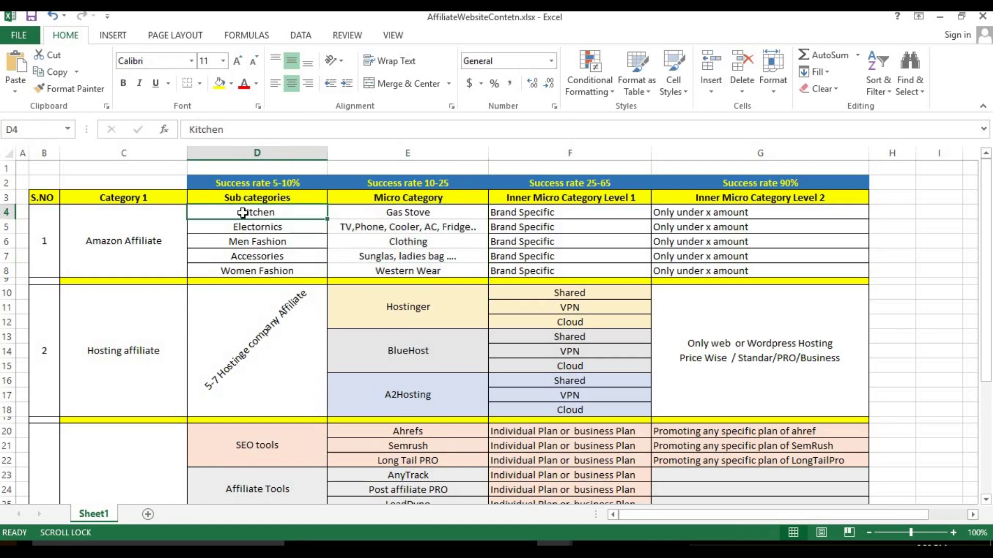
pyautogui.click(355, 212)
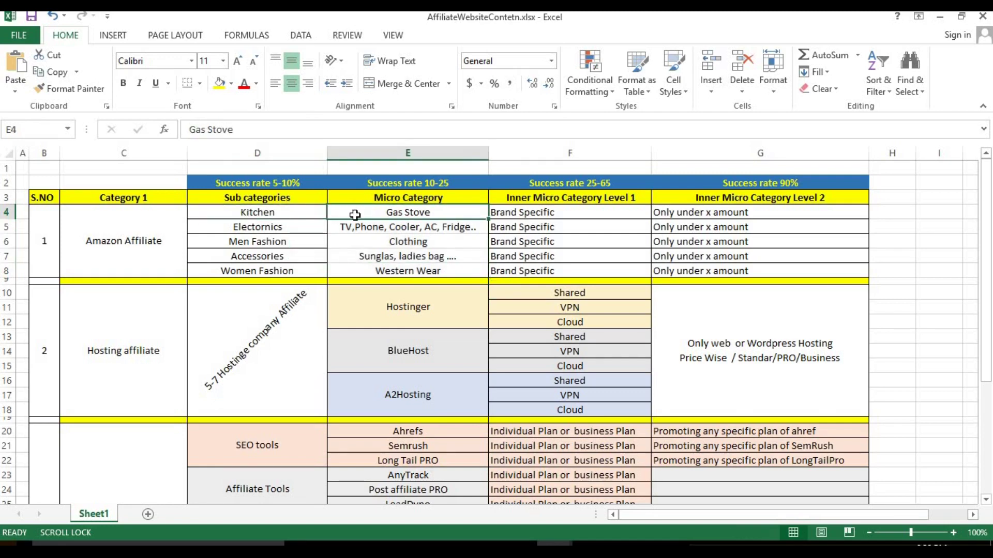
pyautogui.click(277, 227)
pyautogui.click(369, 224)
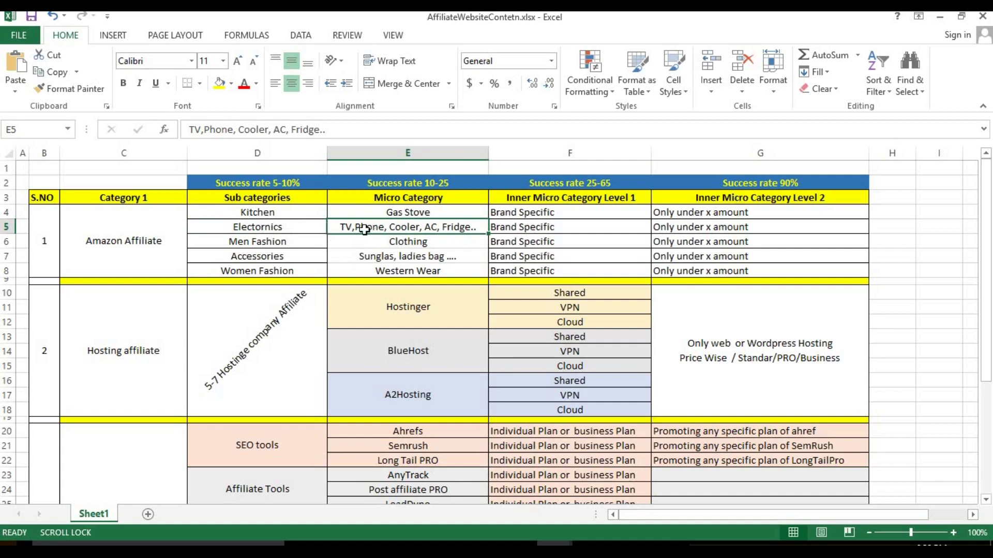
pyautogui.click(394, 237)
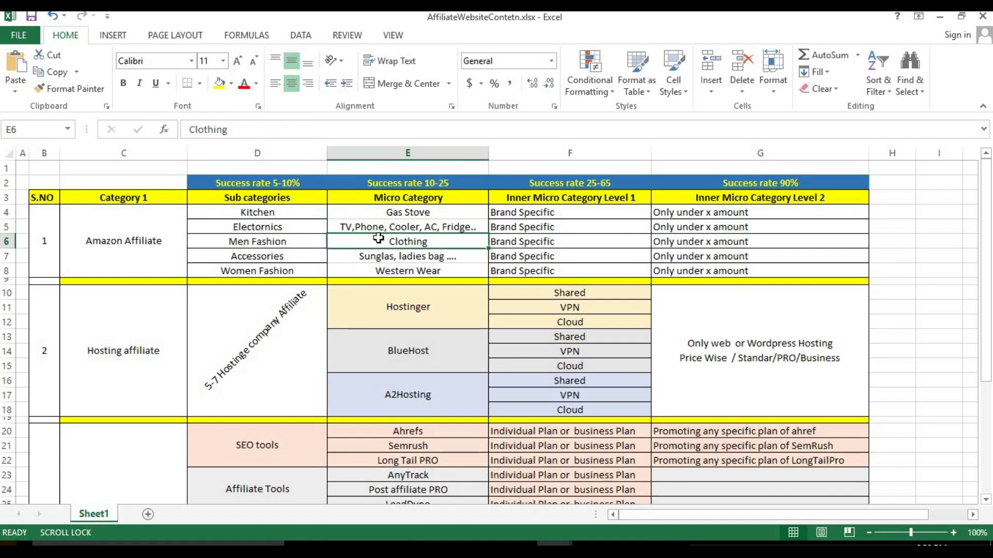
pyautogui.click(257, 257)
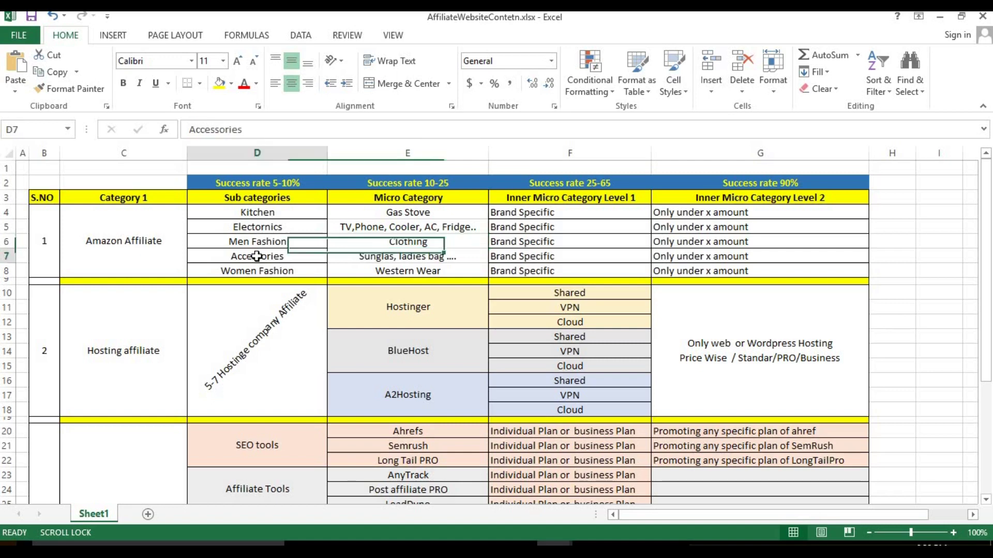
pyautogui.click(363, 252)
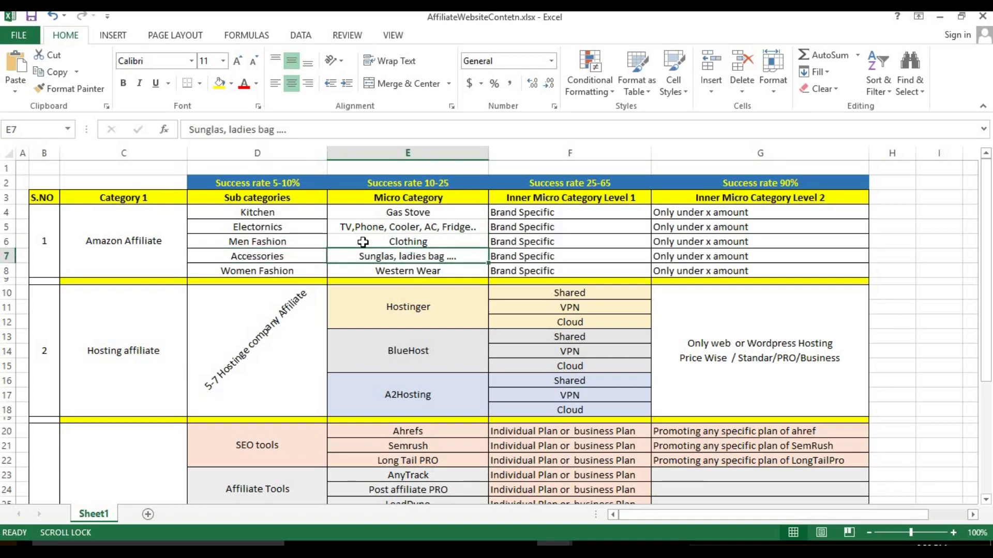
pyautogui.click(375, 211)
pyautogui.moveTo(375, 236); pyautogui.dragTo(373, 267)
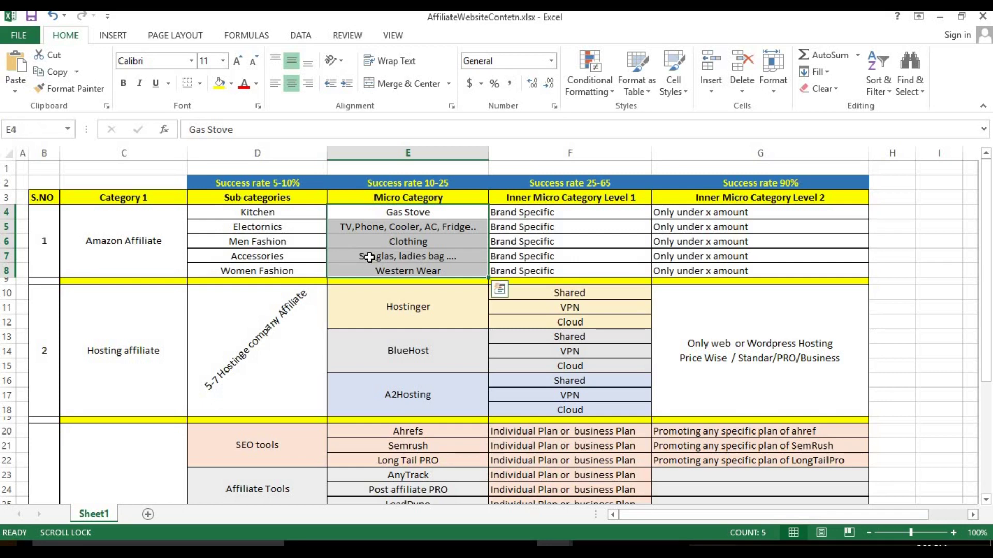
# Step: Compare the Amazon sub categories with the micro categories, their success rate, and both inner micro category levels in columns F and G
pyautogui.moveTo(251, 215); pyautogui.dragTo(254, 266)
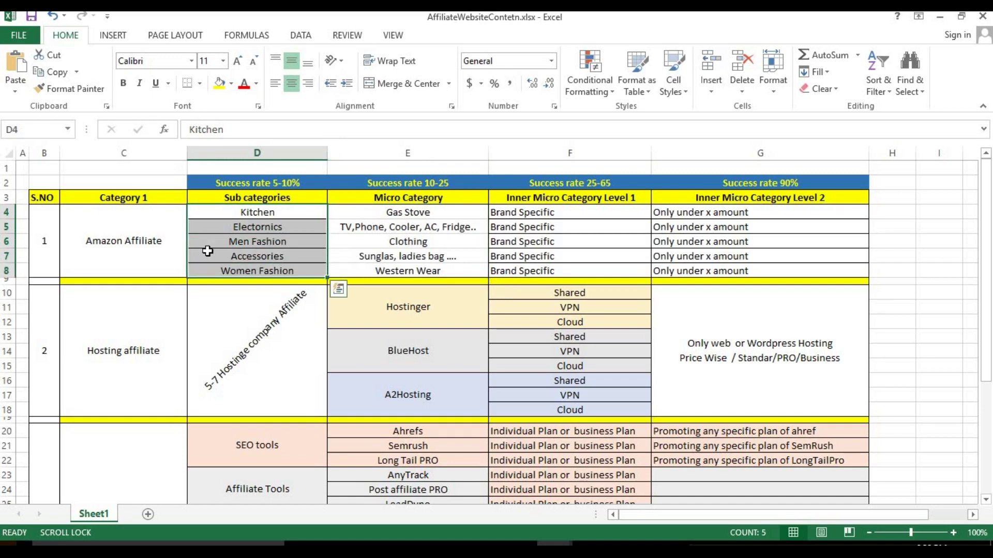
pyautogui.click(403, 213)
pyautogui.moveTo(404, 240); pyautogui.dragTo(400, 270)
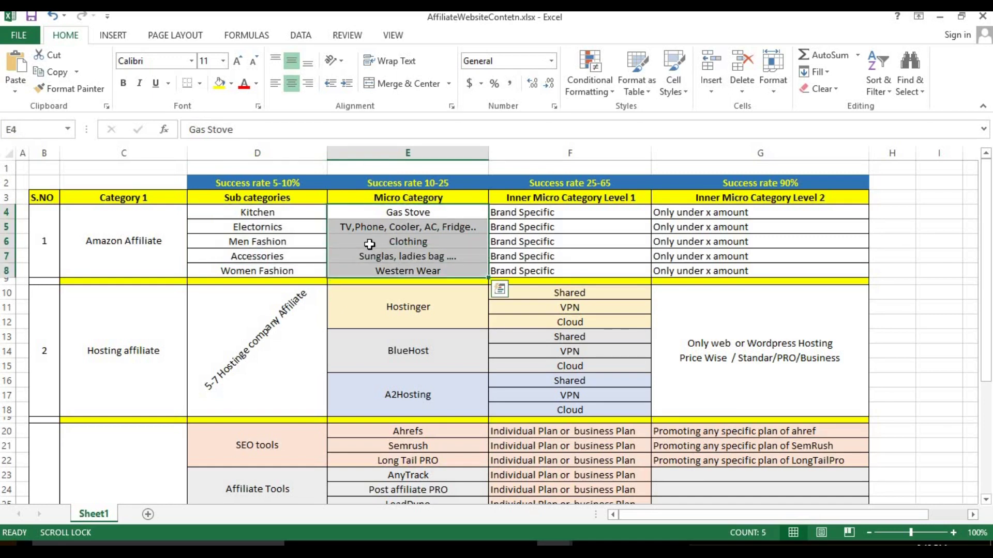
pyautogui.click(410, 186)
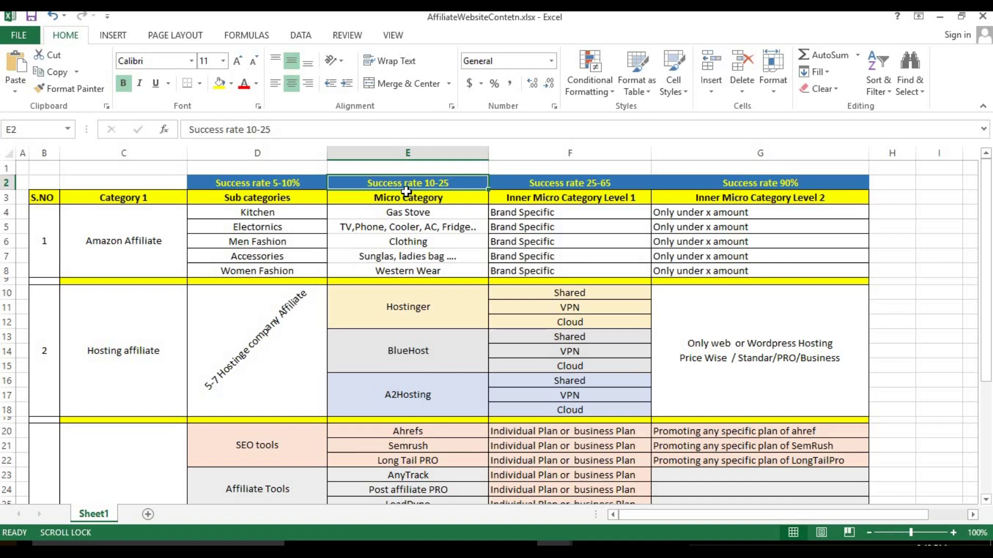
pyautogui.click(406, 193)
pyautogui.moveTo(406, 213); pyautogui.dragTo(411, 271)
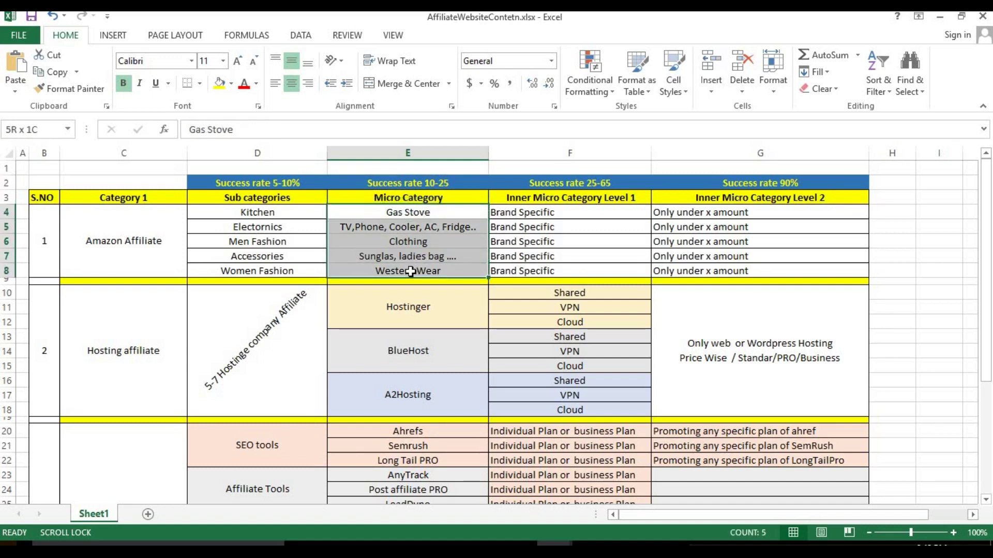
pyautogui.moveTo(411, 183); pyautogui.dragTo(409, 272)
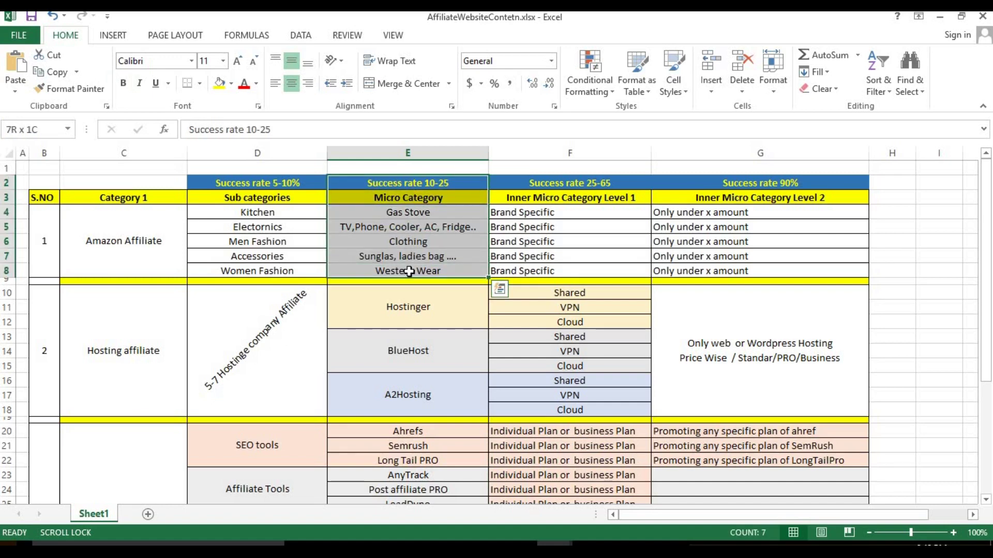
pyautogui.moveTo(532, 214); pyautogui.dragTo(532, 271)
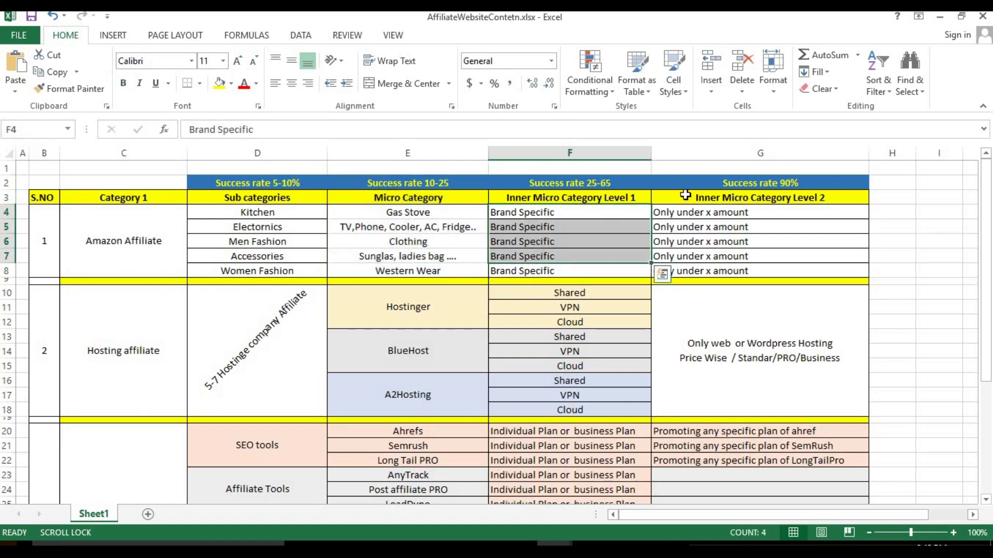
pyautogui.click(681, 213)
pyautogui.moveTo(682, 252); pyautogui.dragTo(672, 272)
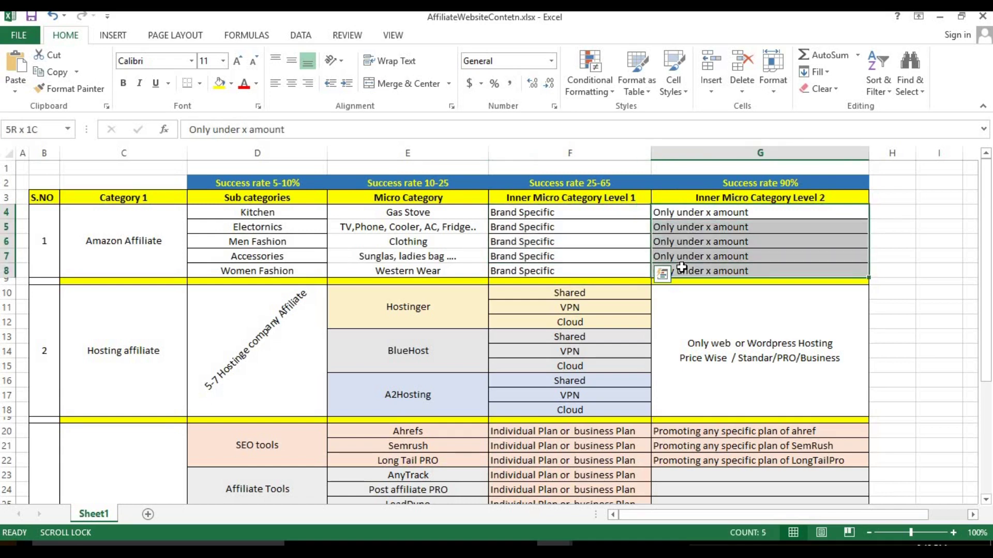
# Step: Compare the Amazon block's inner micro category entries in F4:F8 and G4:G8 with its micro categories in column E
pyautogui.click(567, 215)
pyautogui.moveTo(566, 215); pyautogui.dragTo(568, 271)
pyautogui.moveTo(698, 214); pyautogui.dragTo(641, 258)
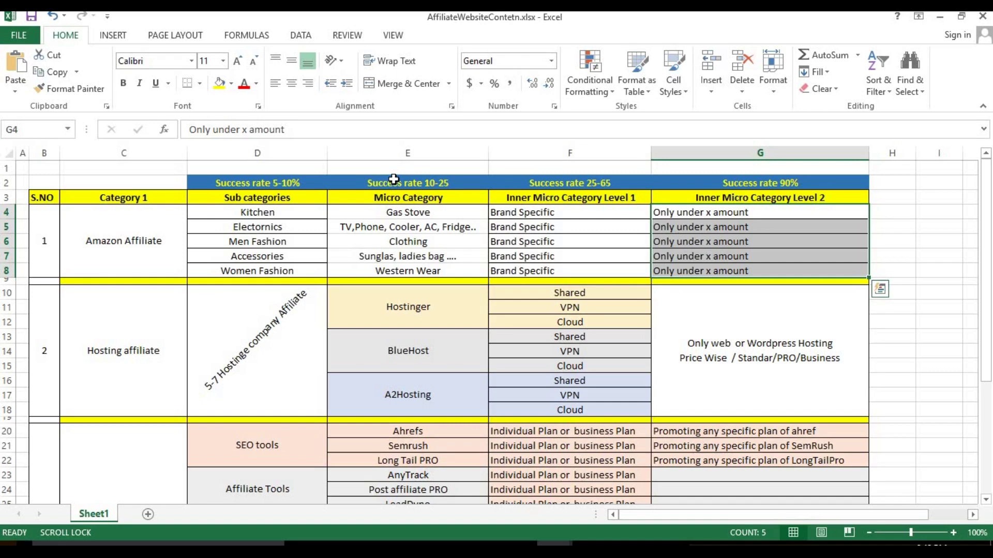
pyautogui.moveTo(536, 198); pyautogui.dragTo(536, 262)
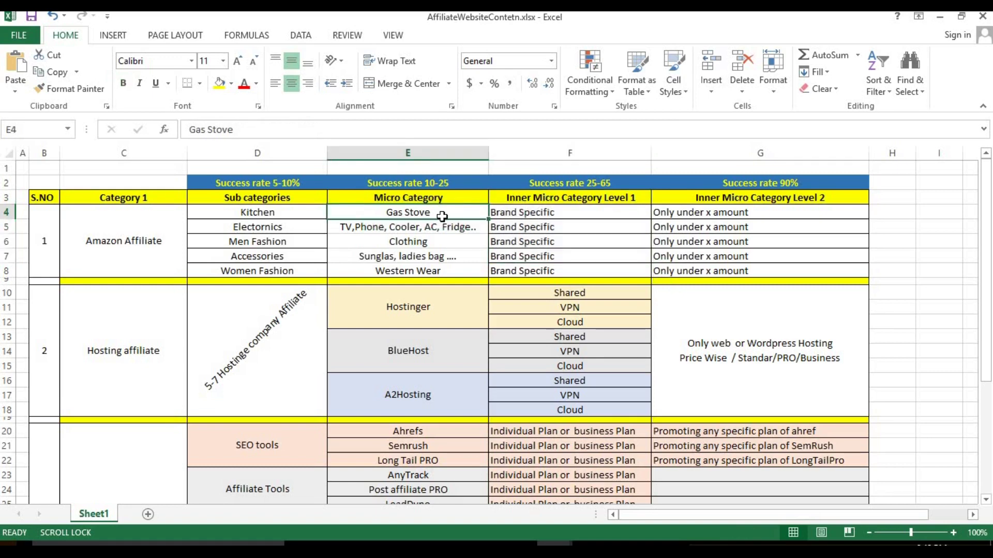
pyautogui.click(578, 212)
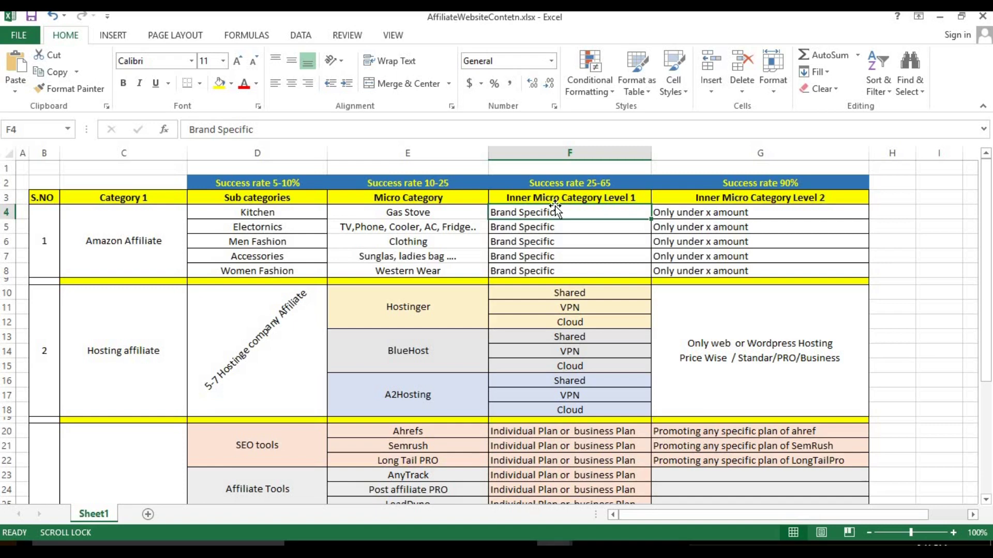
# Step: Check the success rates in F2 and G2 against the Inner Micro Category Level 1 and Level 2 entries for Amazon
pyautogui.moveTo(557, 185); pyautogui.dragTo(557, 269)
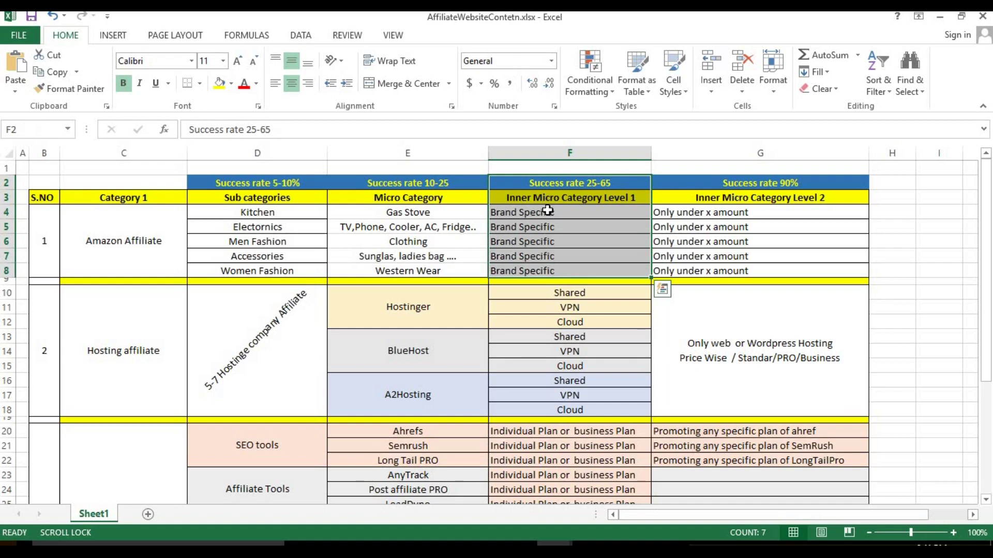
pyautogui.moveTo(690, 201); pyautogui.dragTo(695, 275)
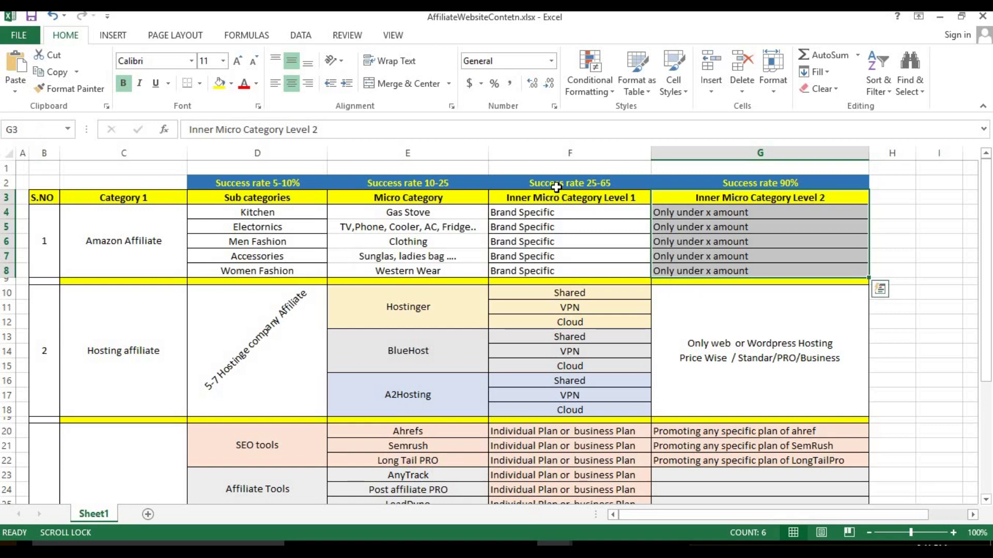
pyautogui.click(630, 187)
pyautogui.doubleClick(809, 186)
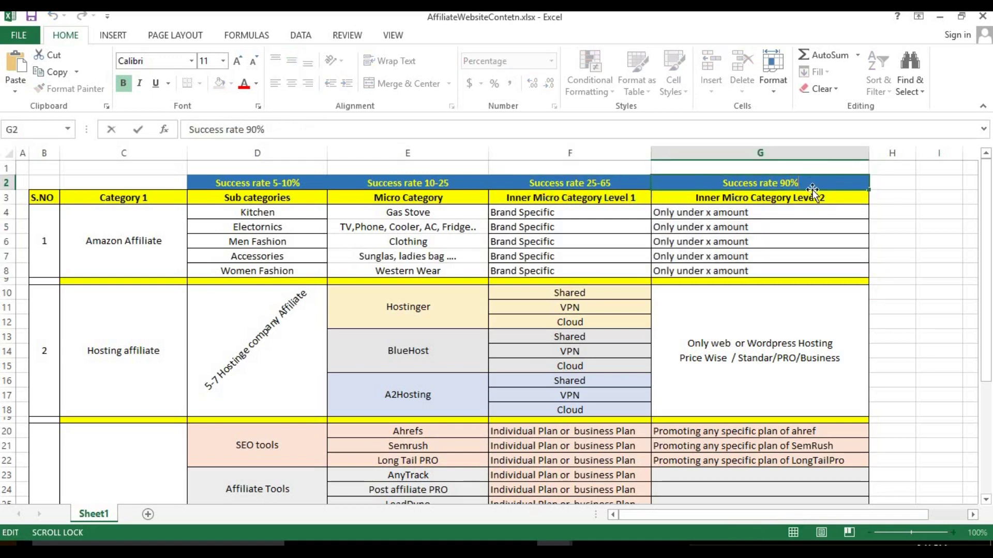
# Step: Compare the Amazon sub categories in D4:D8 with the price-limited Level 2 entries in G4:G8
pyautogui.click(663, 211)
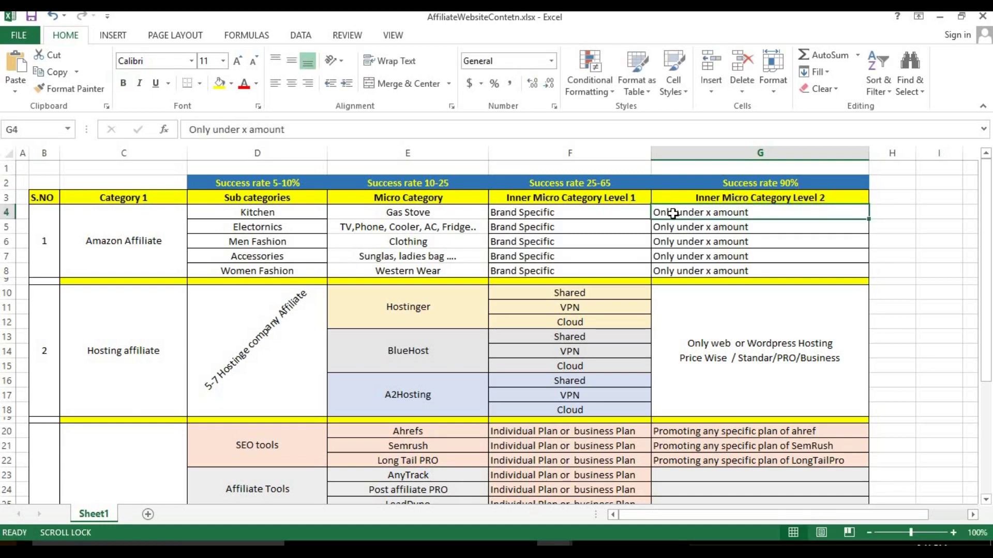
pyautogui.moveTo(673, 213); pyautogui.dragTo(673, 268)
pyautogui.moveTo(265, 214); pyautogui.dragTo(266, 274)
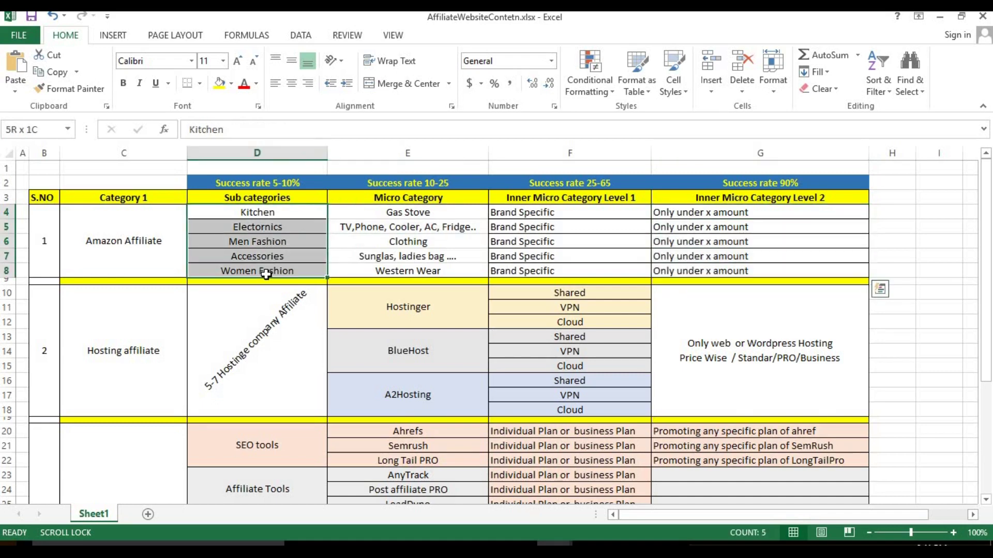
pyautogui.moveTo(706, 212); pyautogui.dragTo(706, 271)
pyautogui.moveTo(280, 212); pyautogui.dragTo(289, 273)
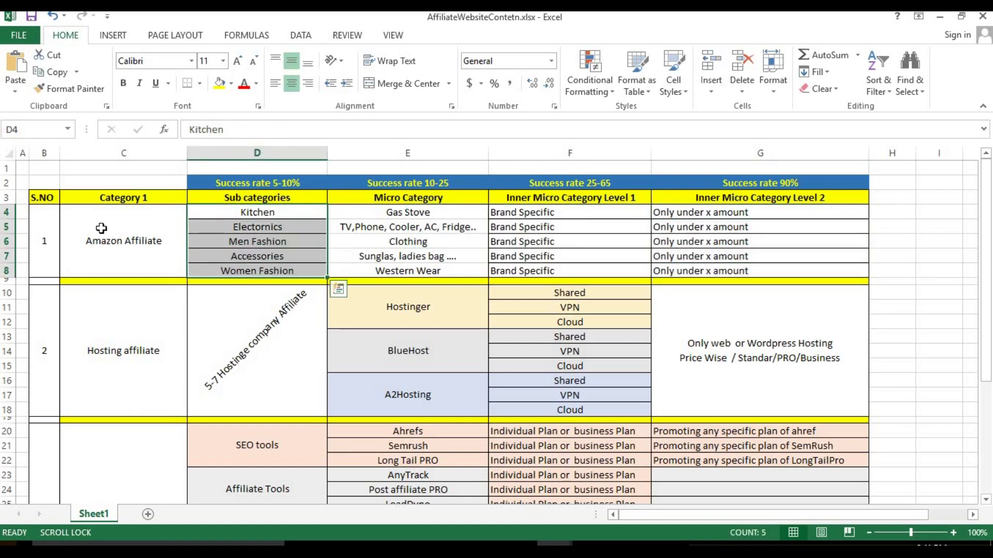
# Step: Trace Amazon Affiliate from its sub categories through the micro categories to the Level 2 entries in column G
pyautogui.click(88, 220)
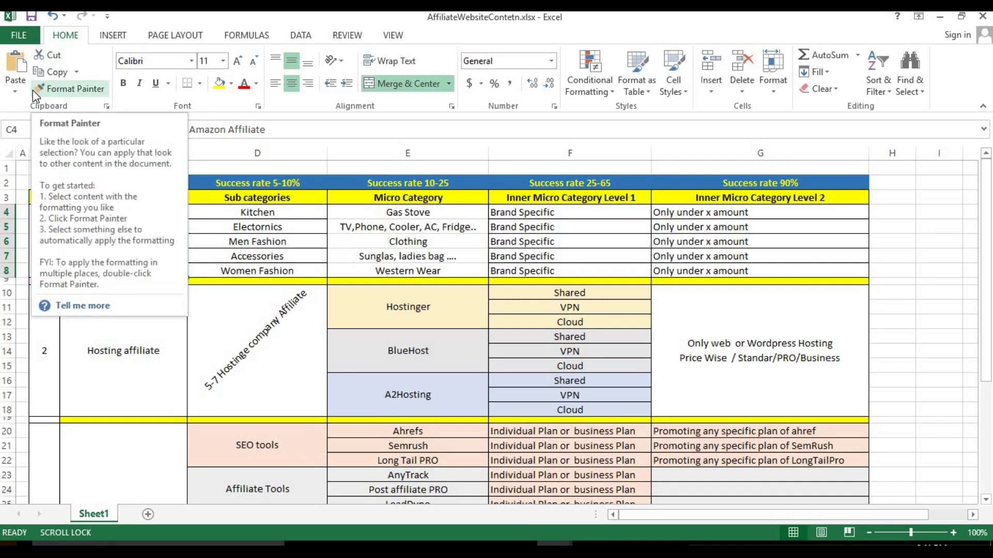
pyautogui.moveTo(251, 212); pyautogui.dragTo(250, 270)
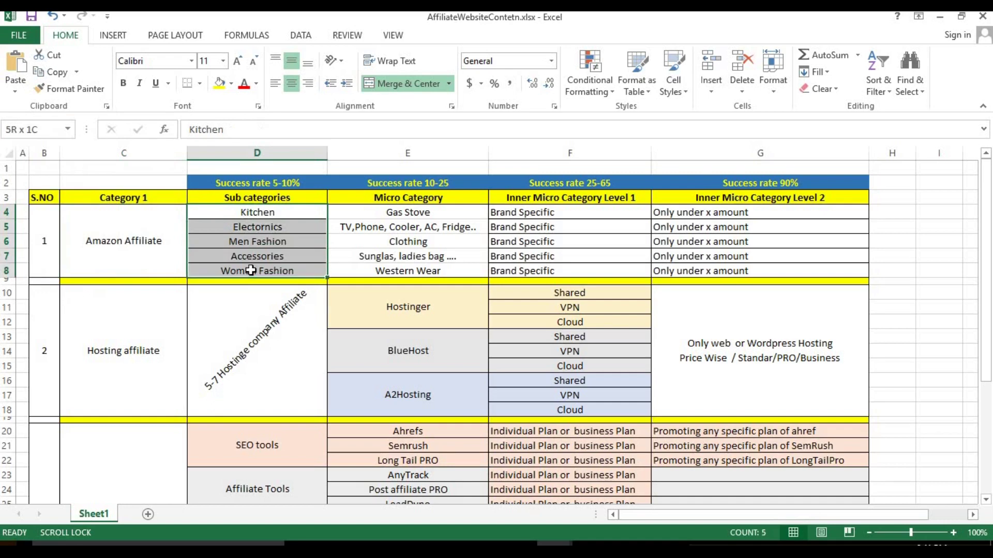
pyautogui.moveTo(398, 217); pyautogui.dragTo(406, 271)
pyautogui.moveTo(724, 213); pyautogui.dragTo(726, 270)
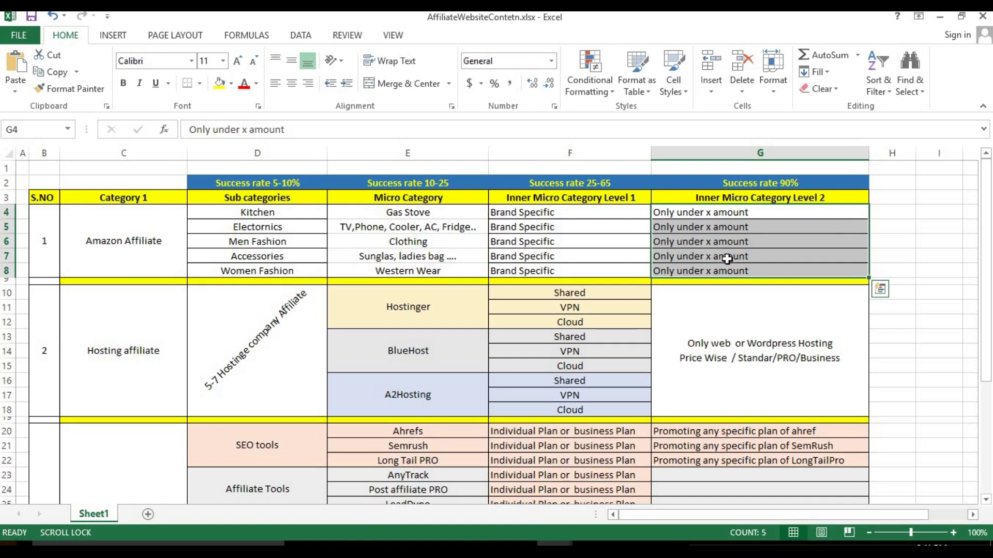
# Step: Examine the Brand Specific entry in F4 and the "Only under x amount" entries in G4:G8
pyautogui.click(512, 214)
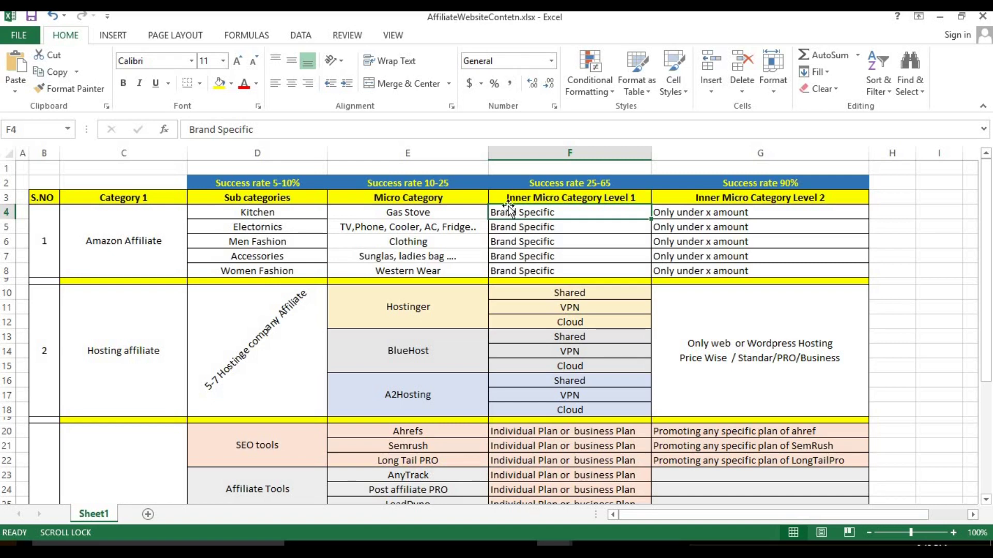
pyautogui.click(744, 212)
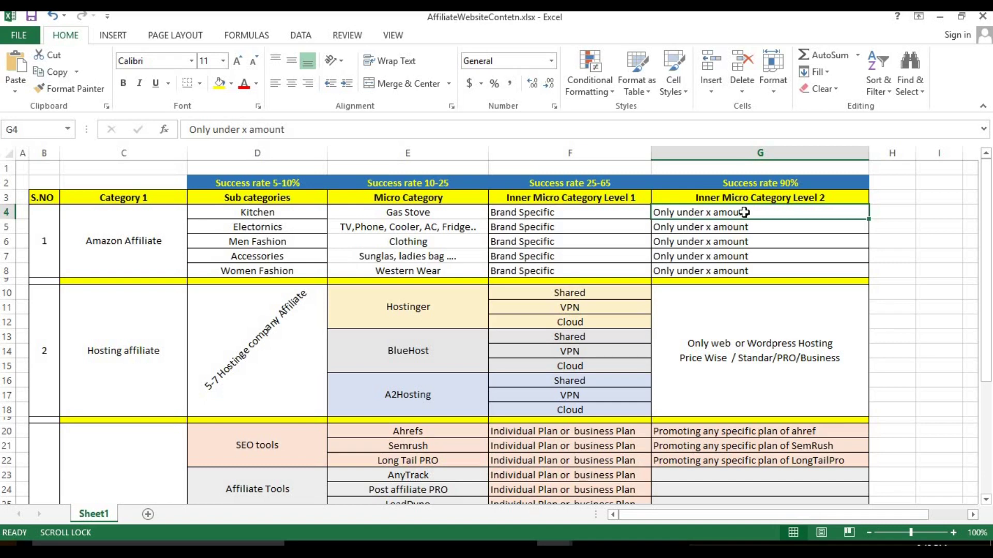
pyautogui.moveTo(743, 211); pyautogui.dragTo(888, 217)
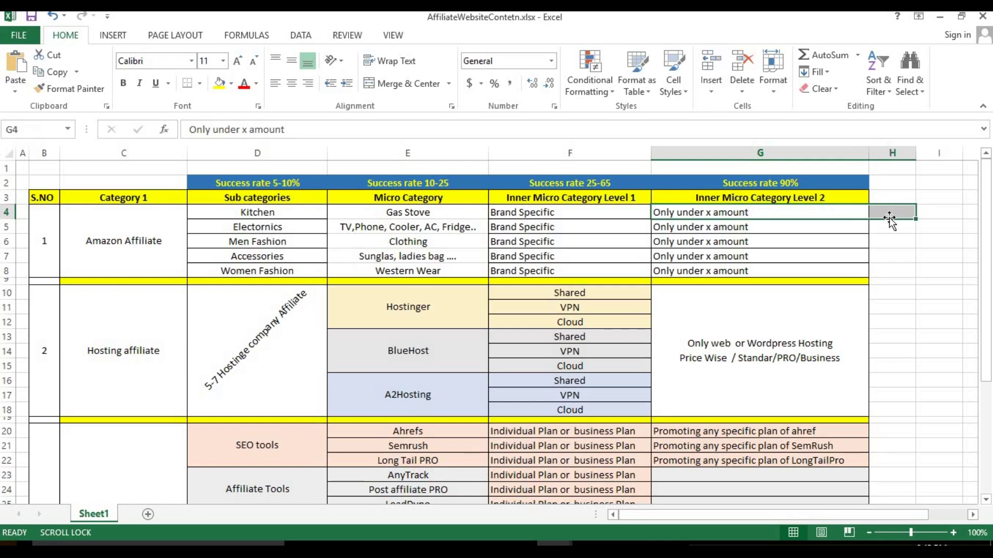
pyautogui.click(889, 218)
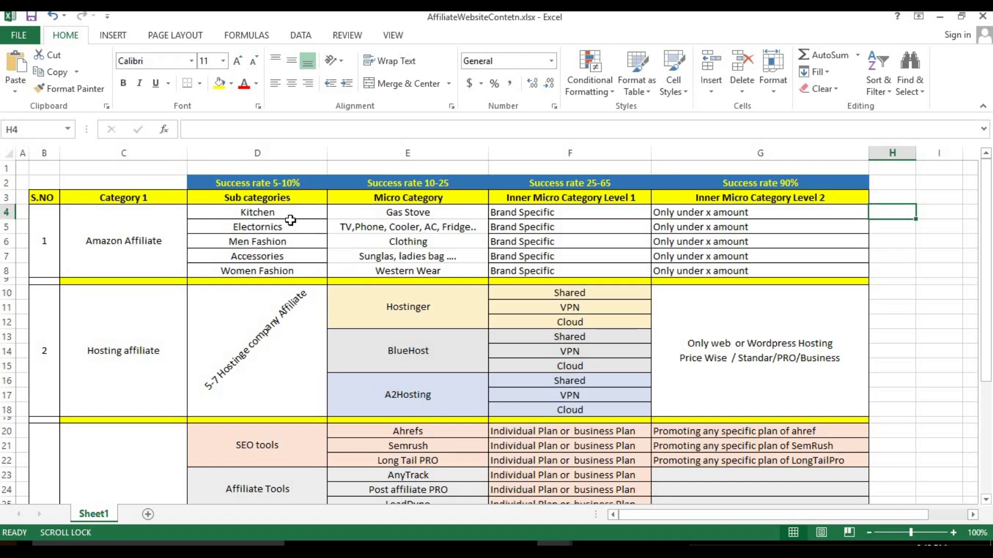
pyautogui.moveTo(697, 213); pyautogui.dragTo(699, 278)
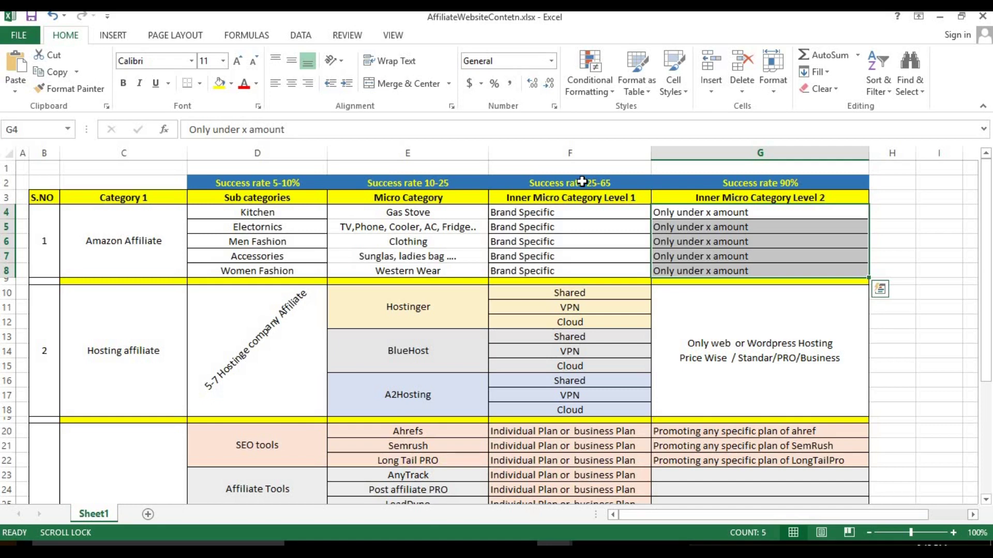
pyautogui.press('Escape')
pyautogui.click(703, 215)
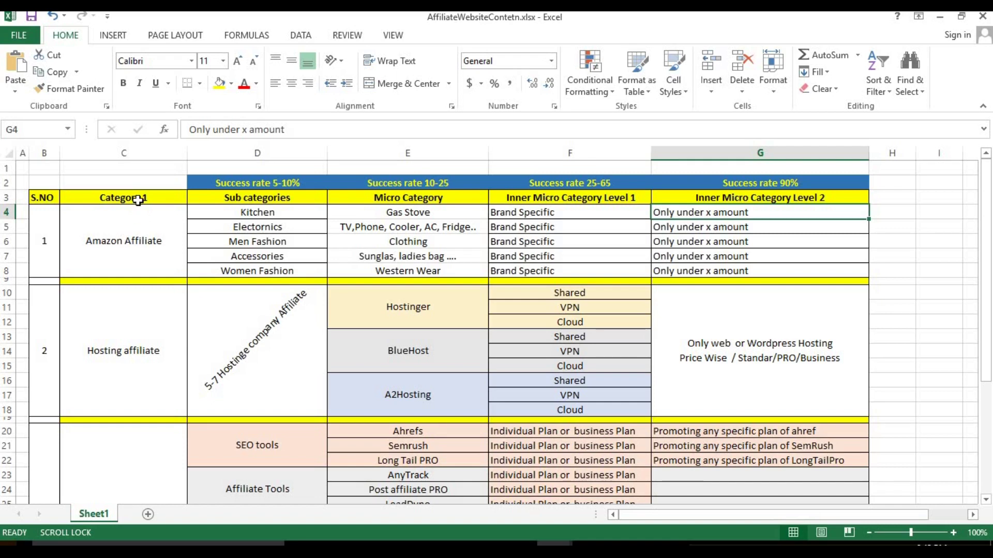
# Step: Review the Amazon Affiliate category and its micro categories in E4:E8, including Gas Stove, the electronics entry and Clothing
pyautogui.moveTo(139, 200); pyautogui.dragTo(132, 245)
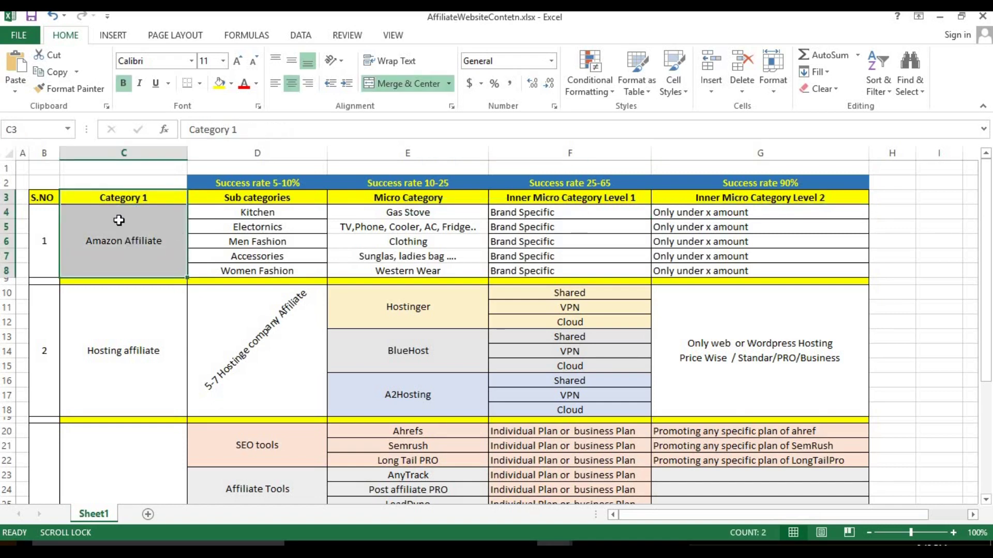
pyautogui.click(126, 221)
pyautogui.moveTo(125, 222); pyautogui.dragTo(671, 228)
pyautogui.moveTo(373, 217); pyautogui.dragTo(375, 273)
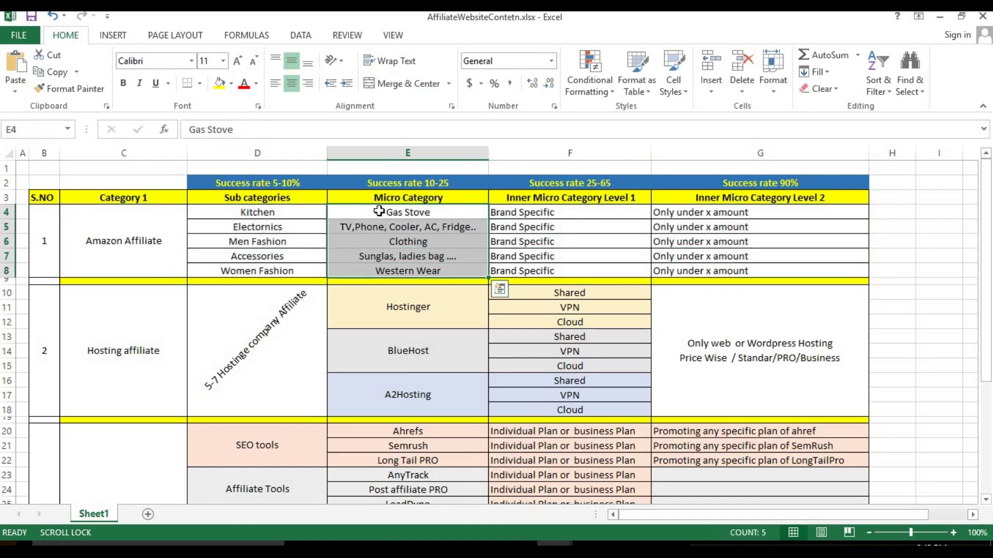
pyautogui.click(379, 212)
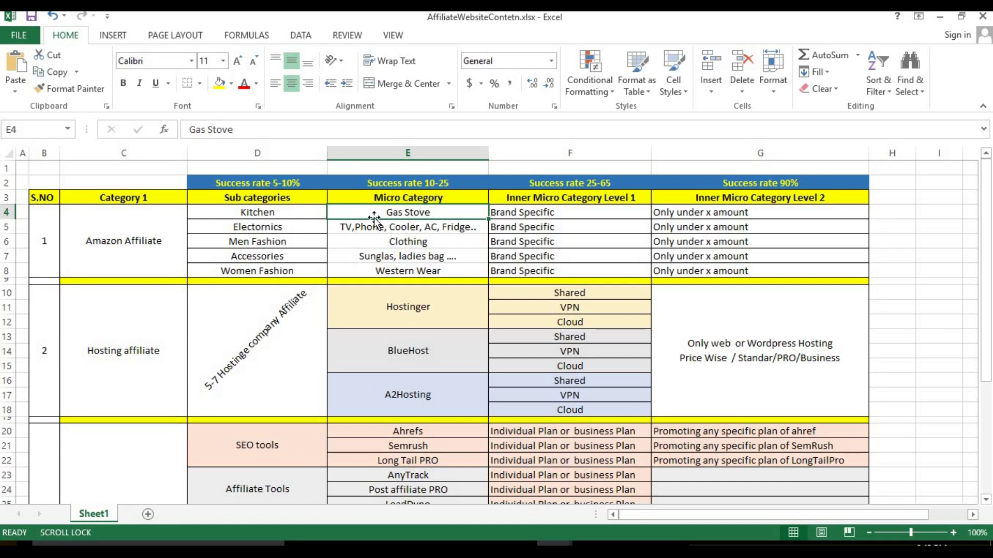
pyautogui.click(375, 234)
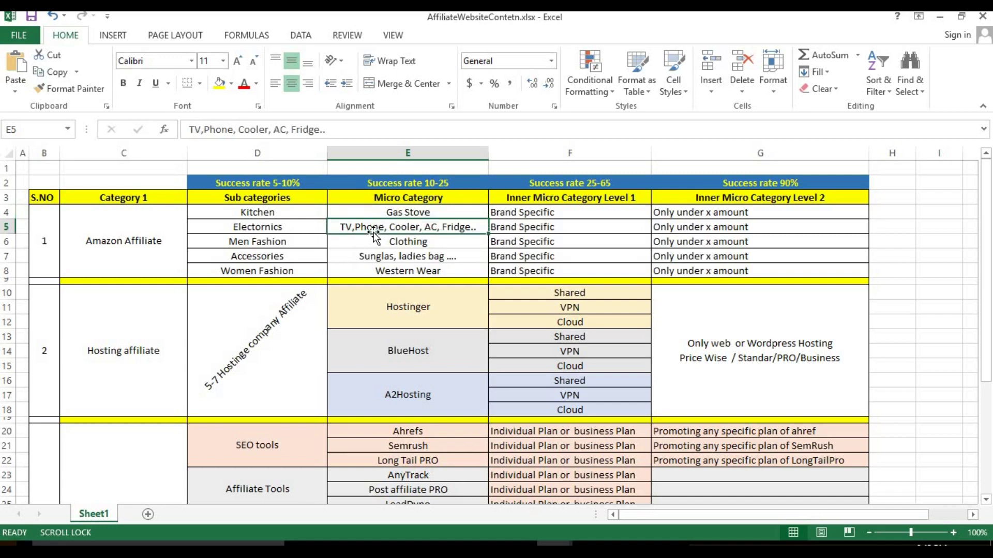
pyautogui.click(370, 244)
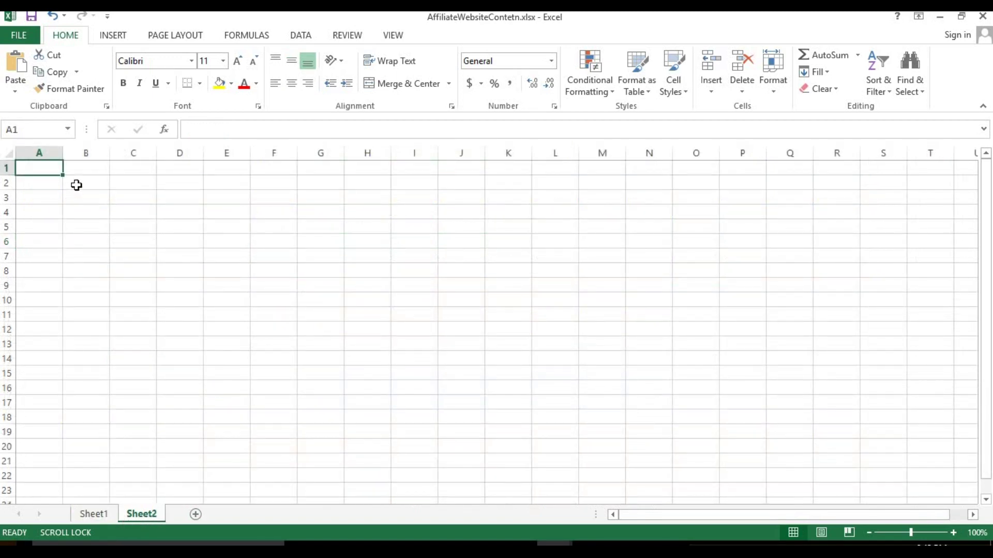
# Step: Look over the empty cells of the blank Sheet2 and return to the category table on Sheet1
pyautogui.click(78, 185)
pyautogui.moveTo(188, 184); pyautogui.dragTo(406, 192)
pyautogui.click(197, 226)
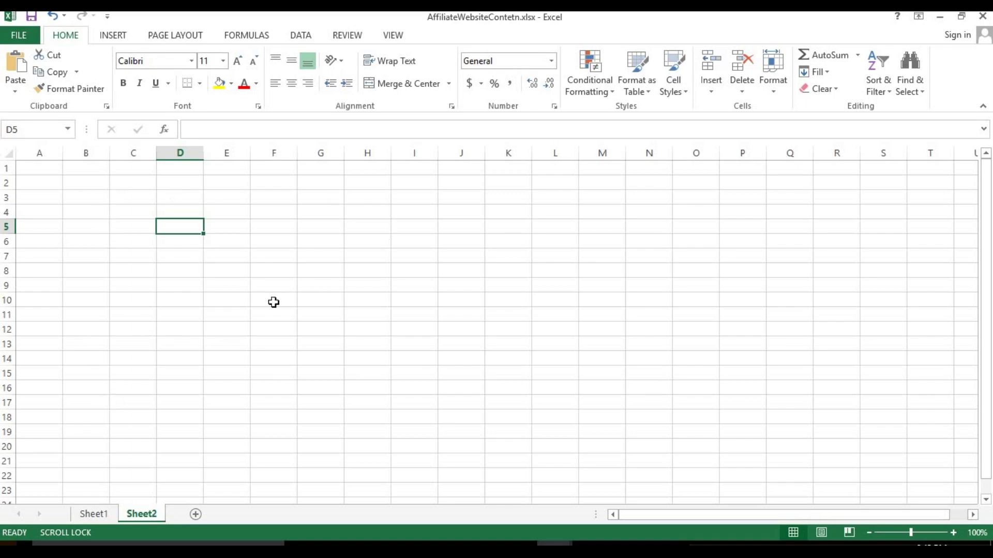
pyautogui.click(94, 514)
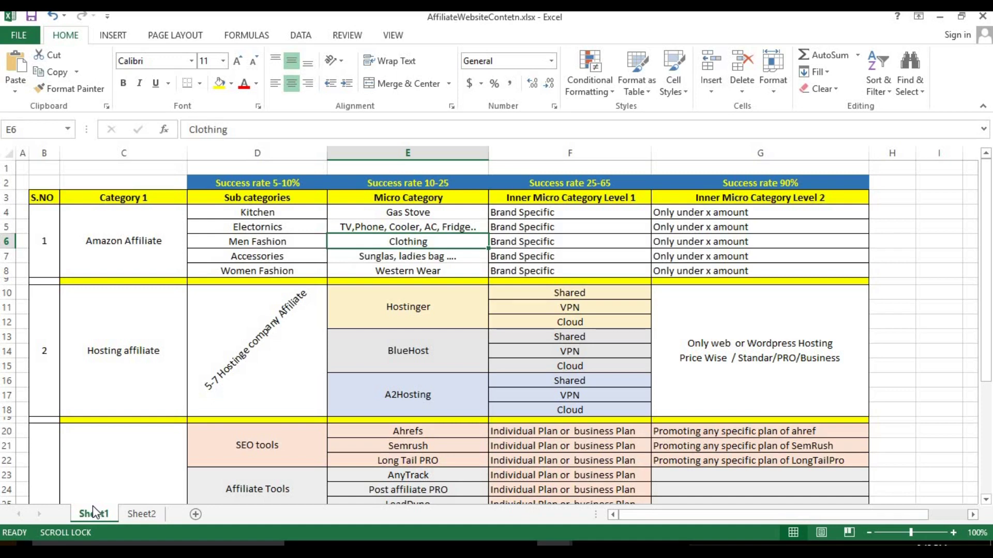
# Step: Review the Hosting affiliate category, its sub category in column D, and the micro categories Hostinger, BlueHost and A2Hosting
pyautogui.click(126, 344)
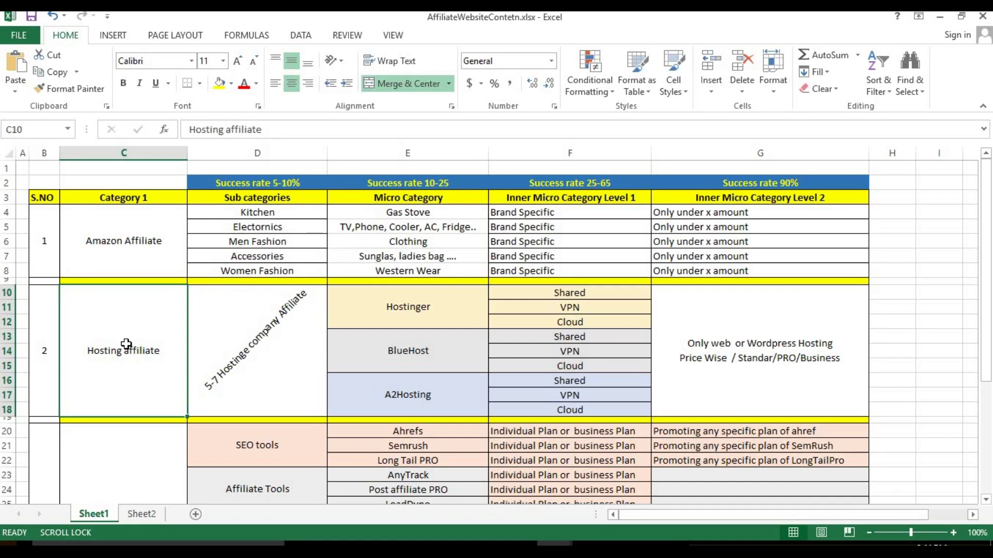
pyautogui.click(261, 347)
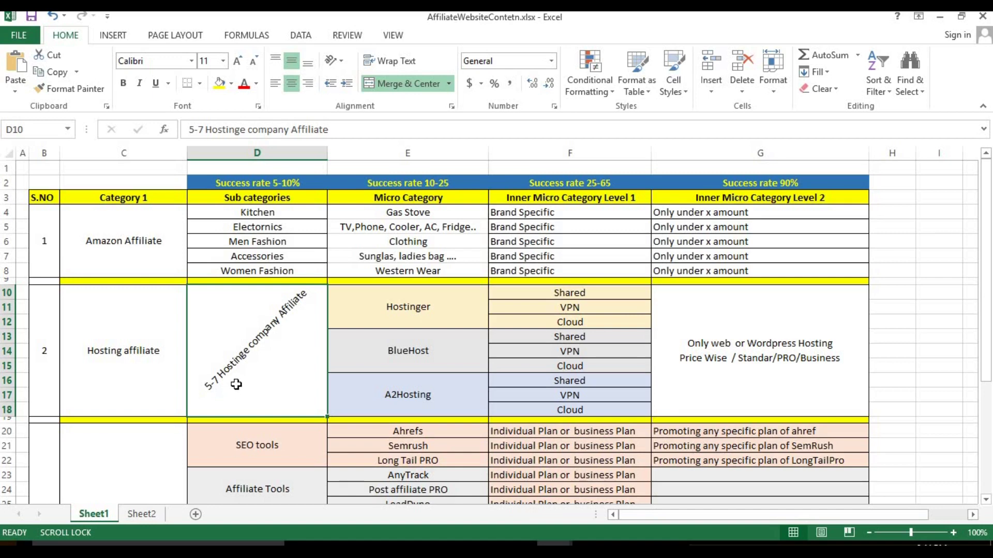
pyautogui.moveTo(414, 197); pyautogui.dragTo(413, 271)
pyautogui.click(383, 307)
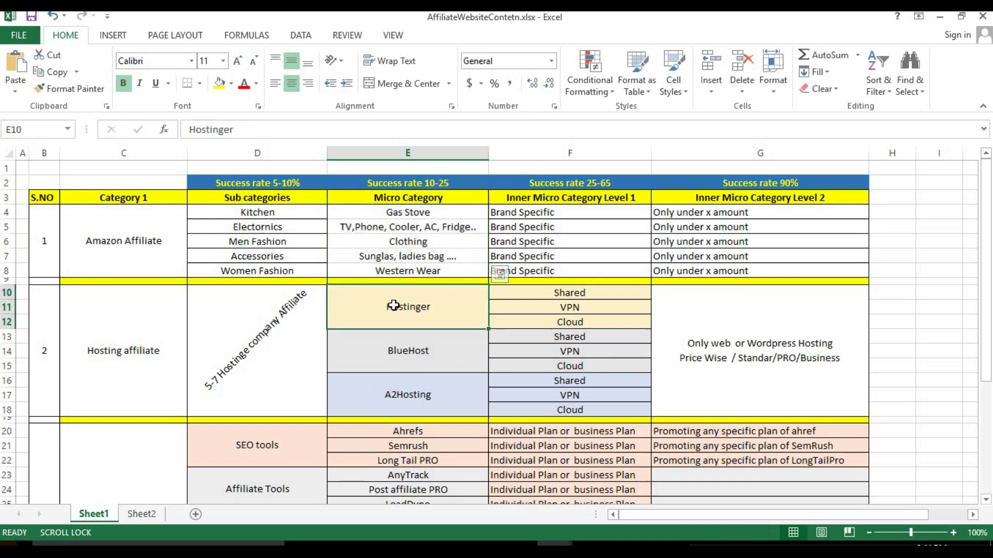
pyautogui.click(393, 365)
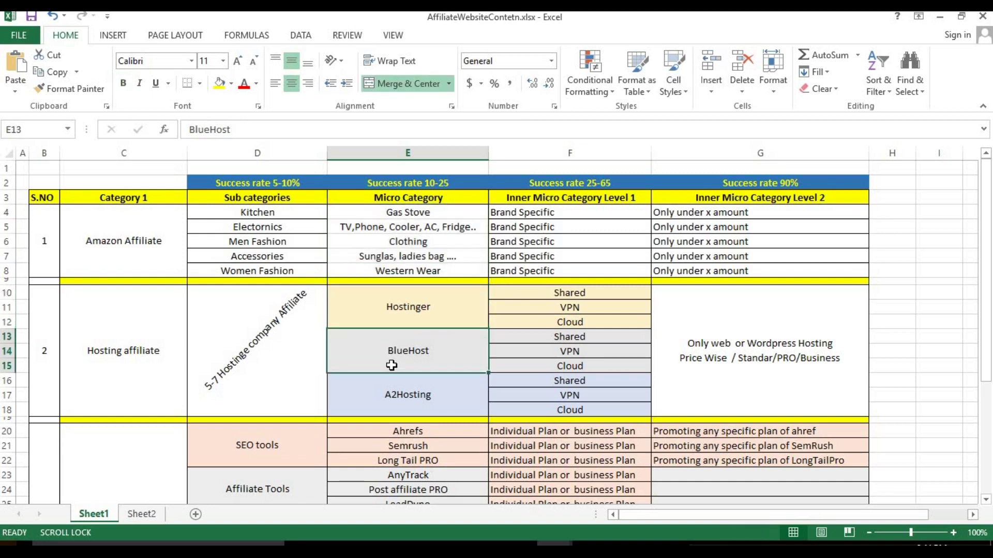
pyautogui.click(391, 393)
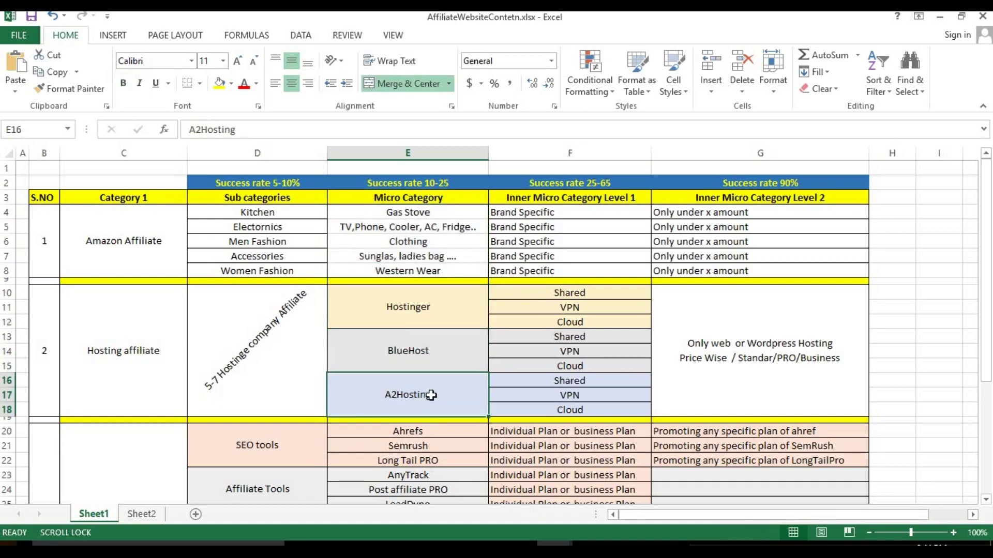
pyautogui.click(384, 317)
pyautogui.click(404, 395)
# Step: Compare A2Hosting's Shared, VPN and Cloud entries in F16:F18 with the hosting Level 2 cell in G10
pyautogui.moveTo(596, 383); pyautogui.dragTo(598, 410)
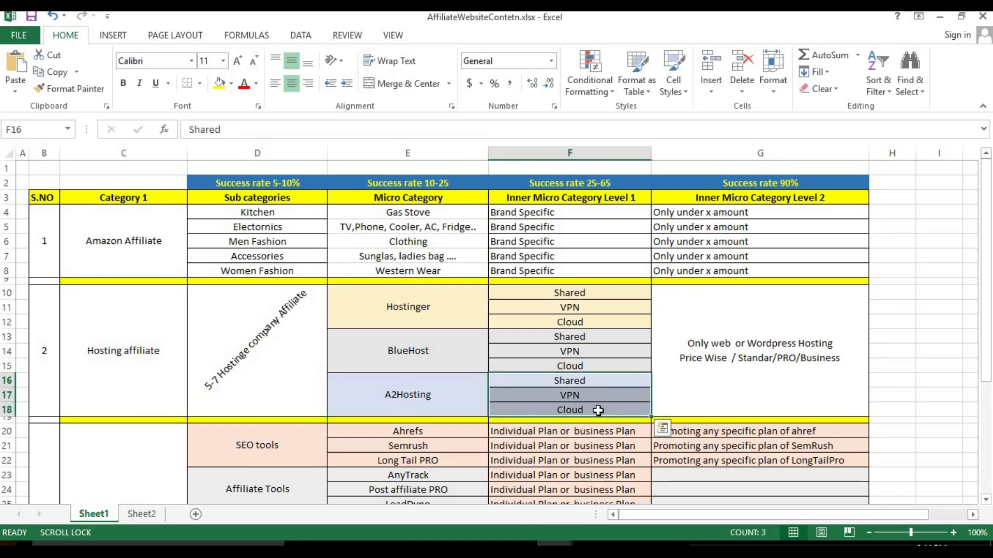
pyautogui.click(598, 410)
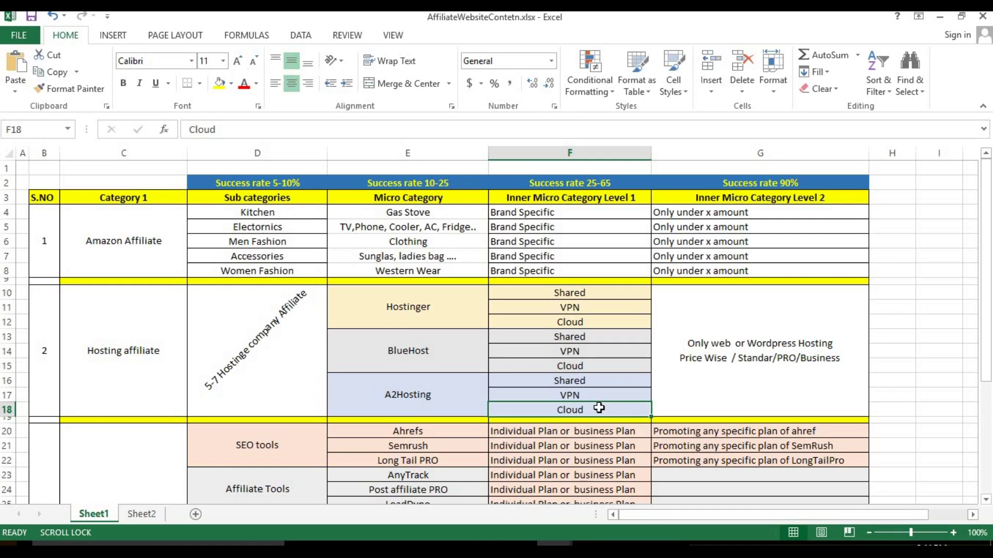
pyautogui.click(531, 383)
pyautogui.click(723, 304)
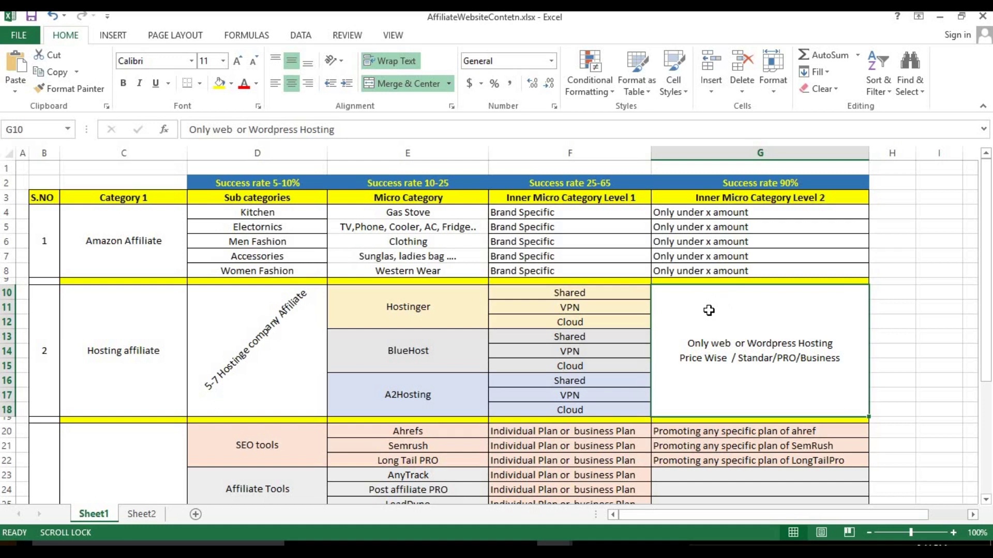
pyautogui.click(570, 410)
# Step: Examine the hosting Level 2 text in G10, covering web or Wordpress Hosting and the Price Wise, Standar/PRO/Business options, without editing it
pyautogui.doubleClick(749, 343)
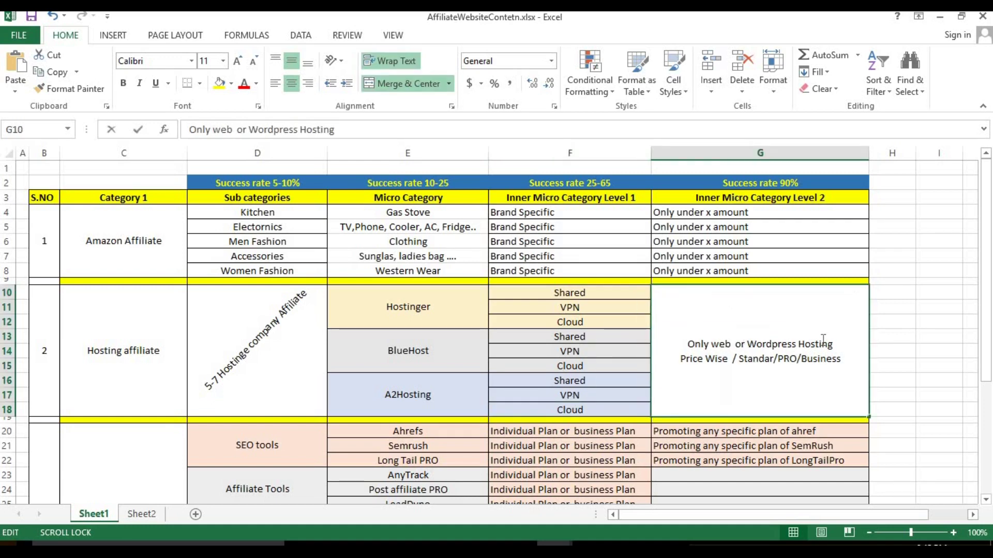
pyautogui.moveTo(748, 344); pyautogui.dragTo(859, 344)
pyautogui.moveTo(677, 359); pyautogui.dragTo(789, 359)
pyautogui.click(741, 358)
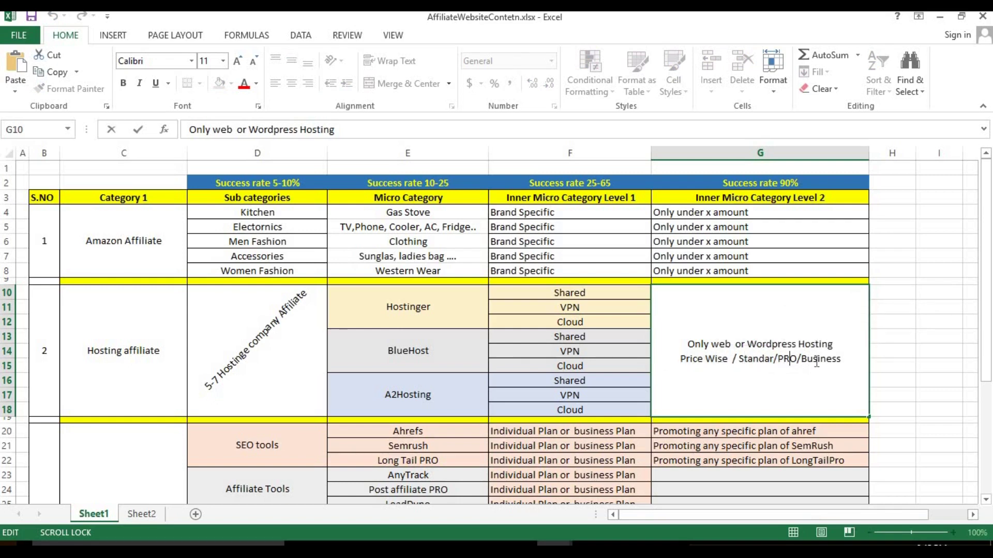
pyautogui.hotkey('shift', 'End')
pyautogui.moveTo(684, 344); pyautogui.dragTo(843, 357)
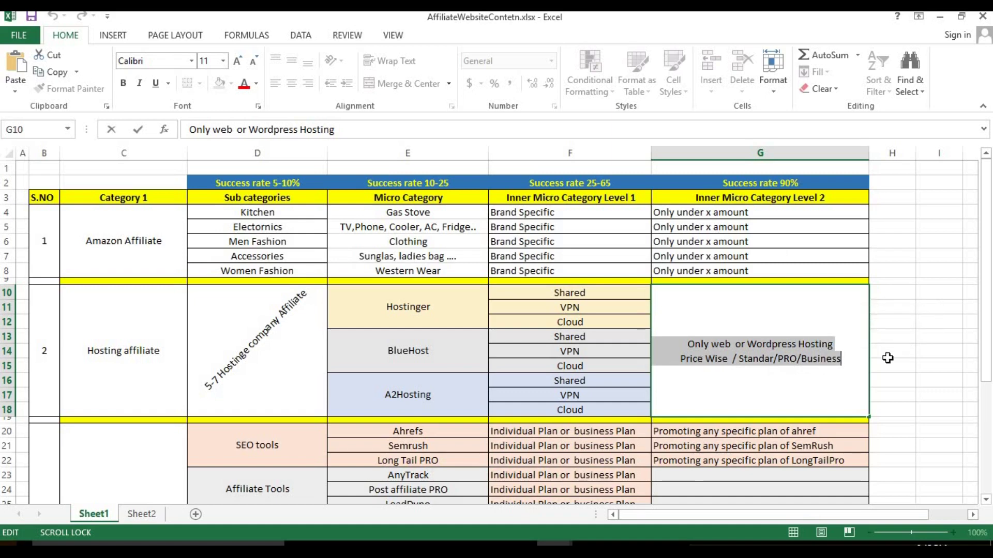
pyautogui.click(813, 358)
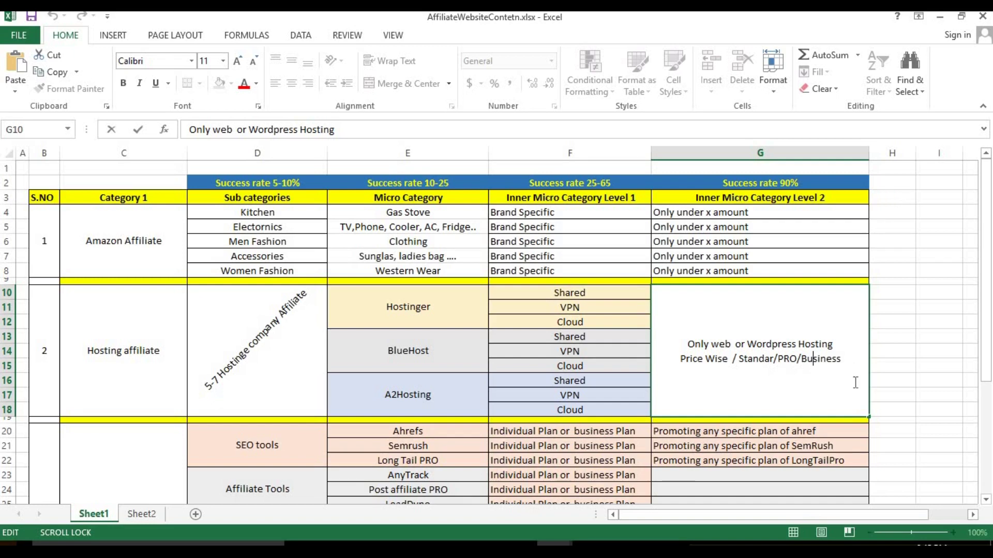
pyautogui.click(909, 381)
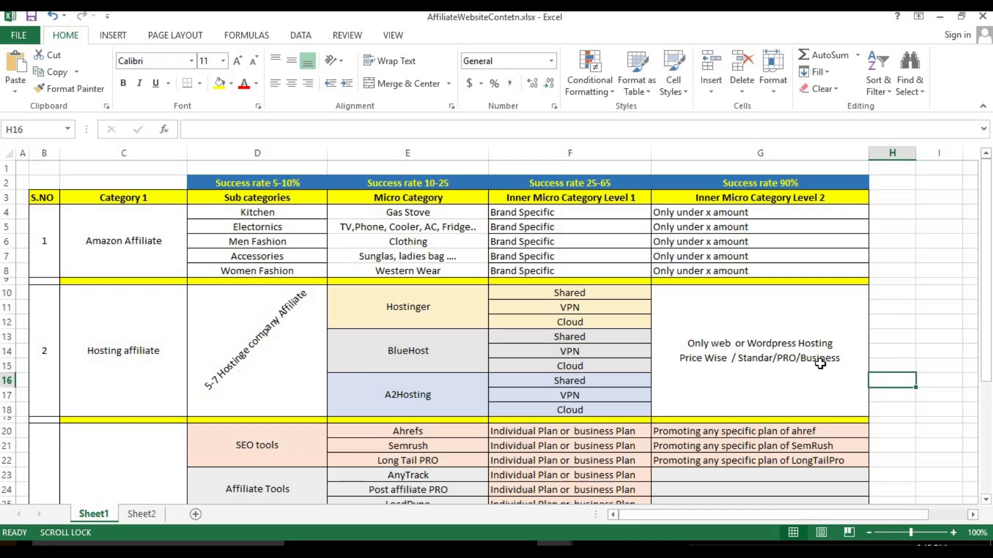
# Step: Trace the hosting breakdown from the sub category in D10 through Hostinger and its Shared, VPN and Cloud entries to G10
pyautogui.click(229, 338)
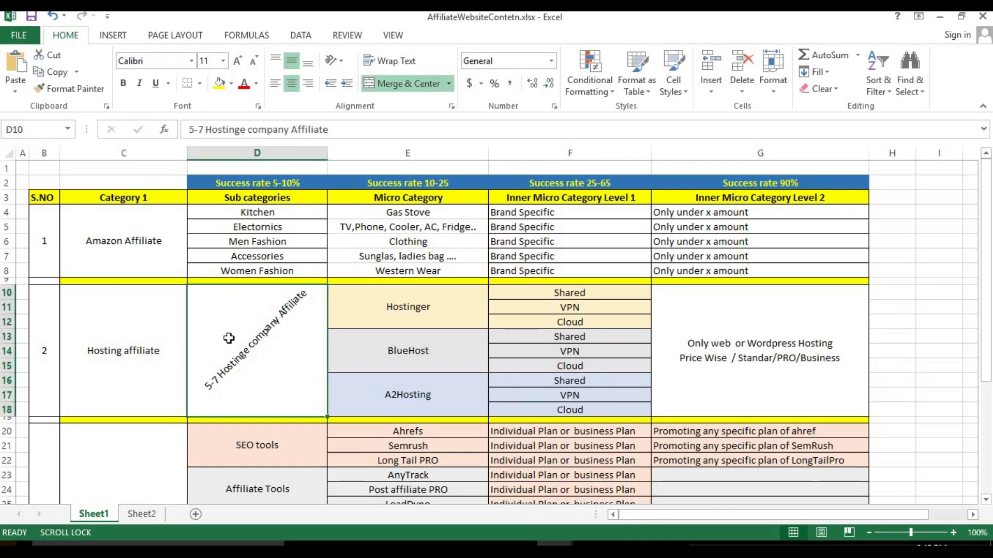
pyautogui.click(371, 317)
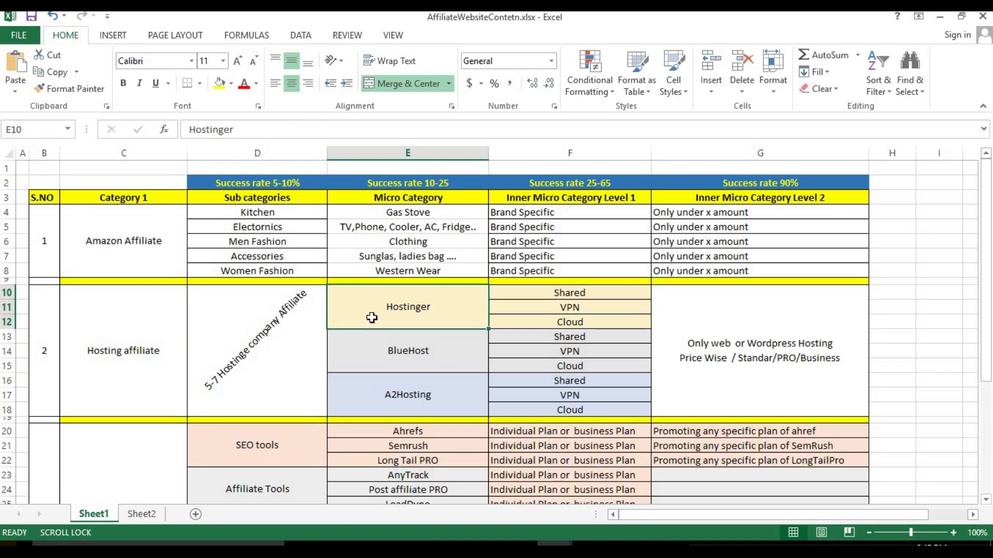
pyautogui.click(516, 290)
pyautogui.click(601, 322)
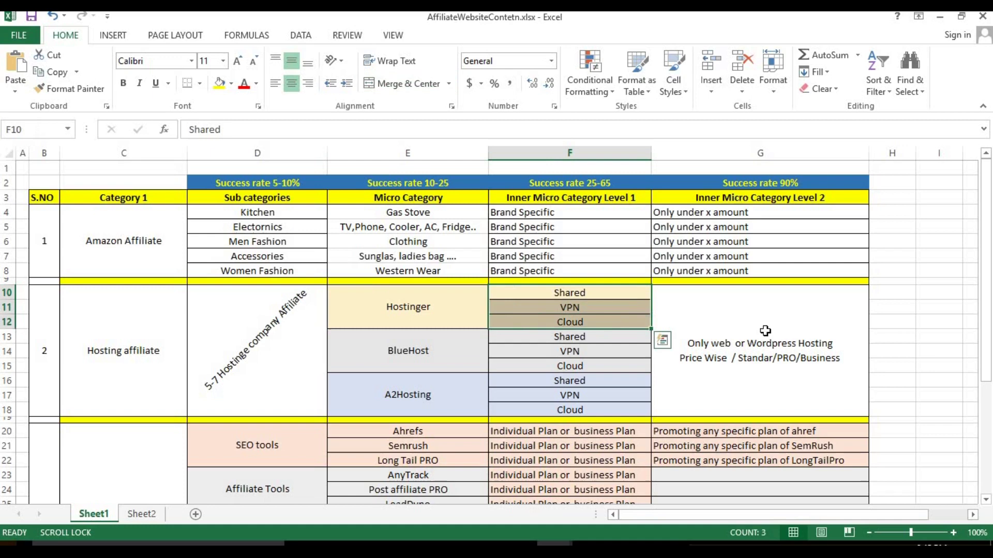
pyautogui.click(765, 331)
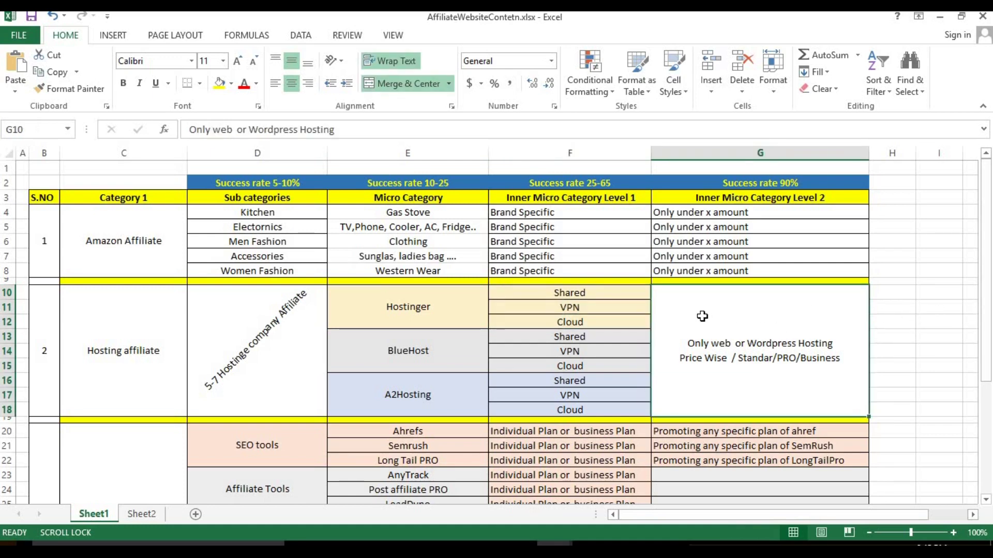
pyautogui.moveTo(900, 294); pyautogui.dragTo(899, 405)
pyautogui.click(293, 339)
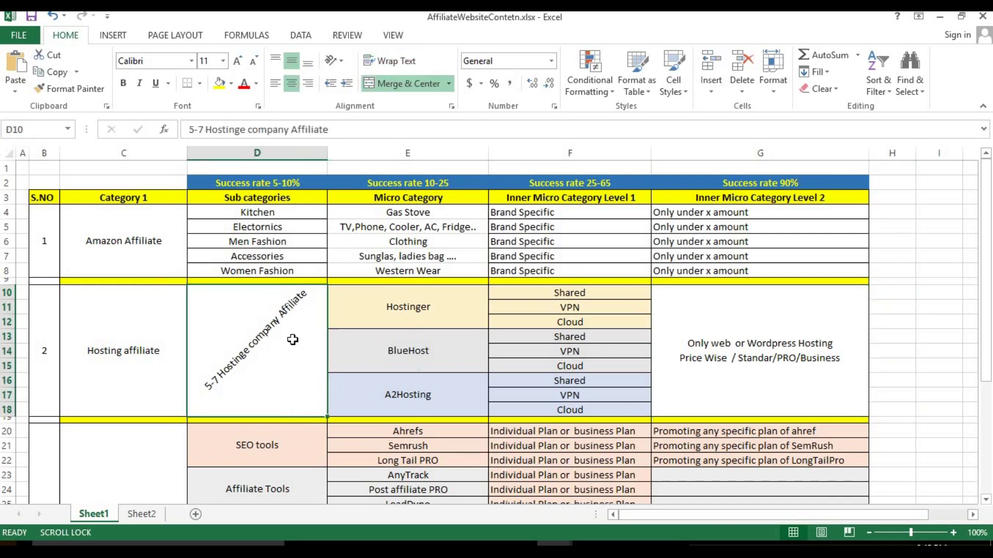
pyautogui.moveTo(910, 291); pyautogui.dragTo(908, 405)
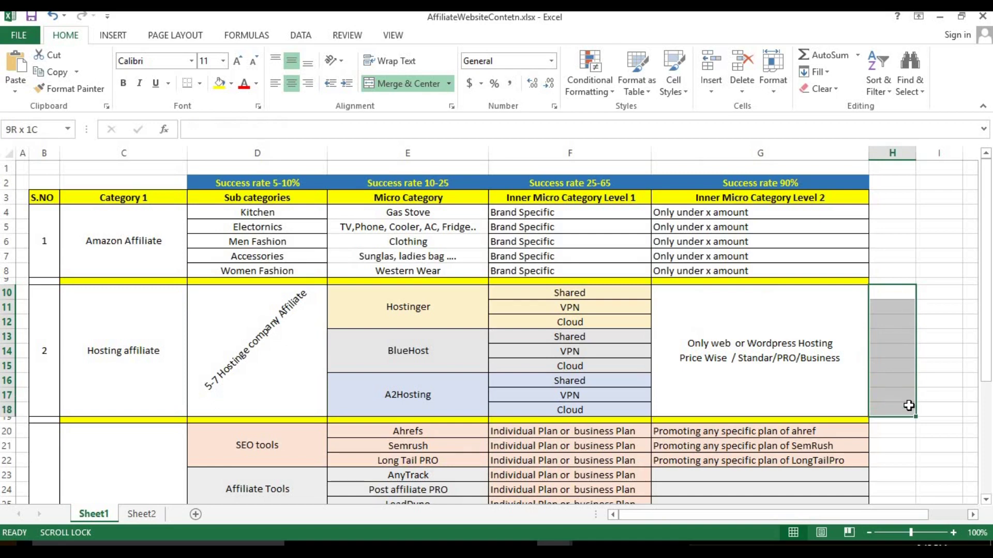
pyautogui.click(775, 317)
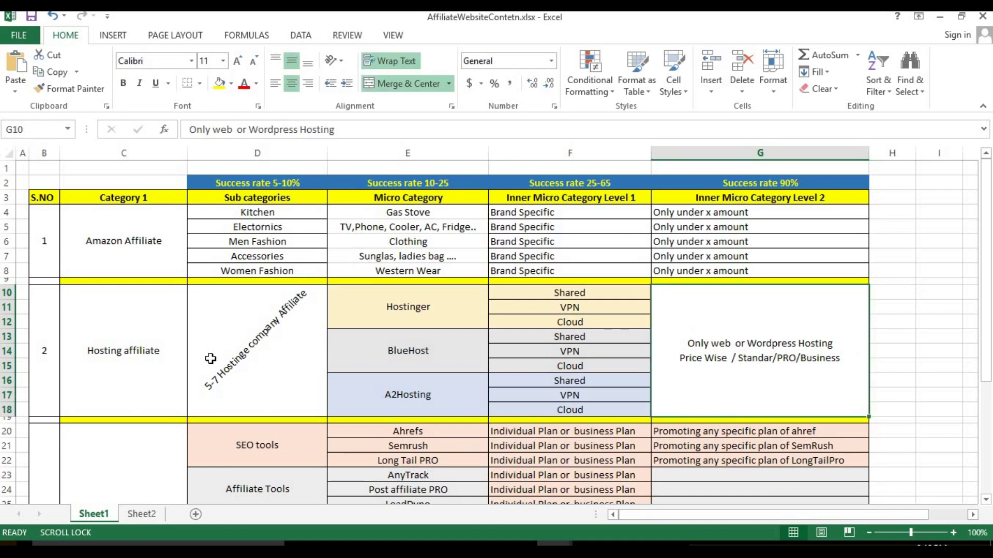
# Step: Review the whole Hosting affiliate block in C10:G18 and the main categories listed in column C
pyautogui.moveTo(124, 339); pyautogui.dragTo(693, 351)
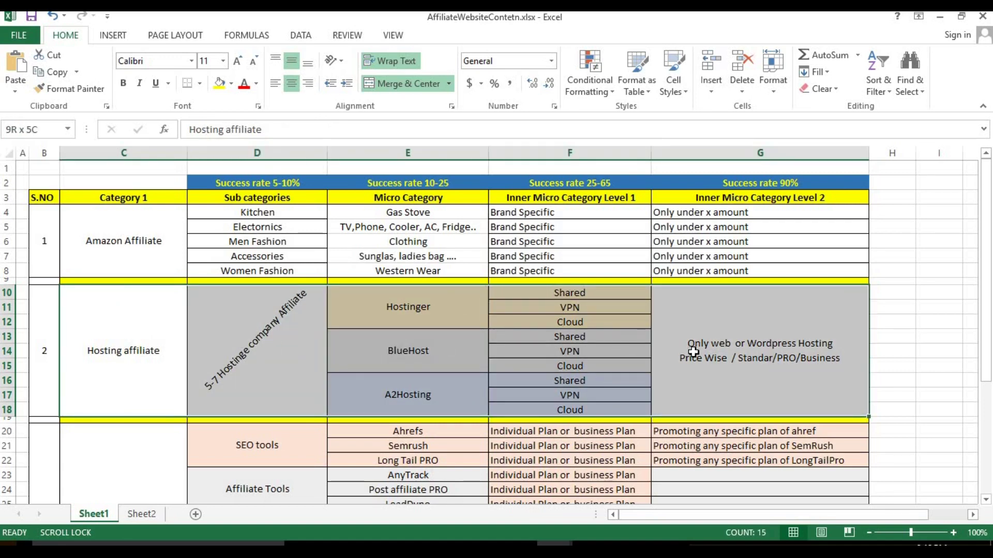
pyautogui.moveTo(693, 352); pyautogui.dragTo(693, 352)
pyautogui.moveTo(130, 254); pyautogui.dragTo(135, 448)
pyautogui.scroll(-1, 149, 349)
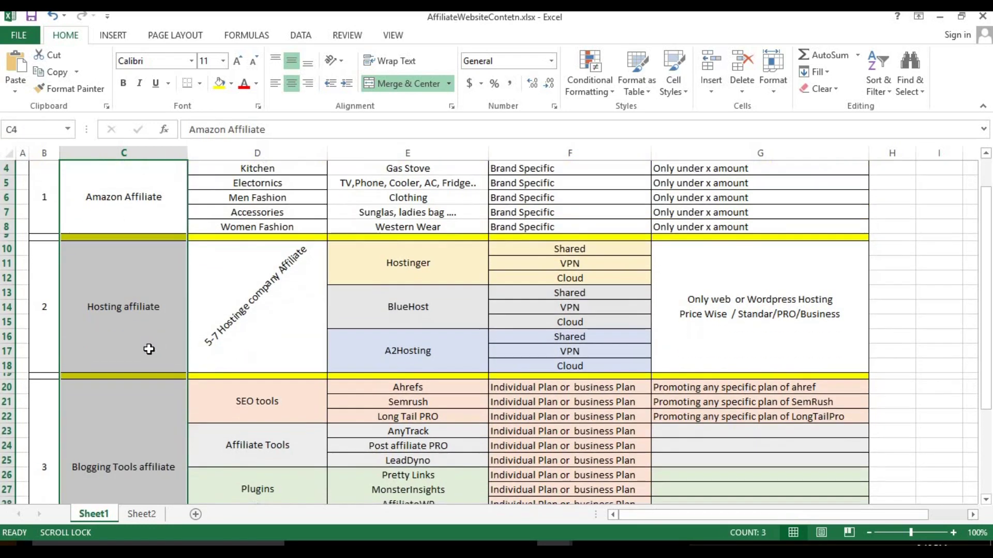
pyautogui.scroll(1, 199, 323)
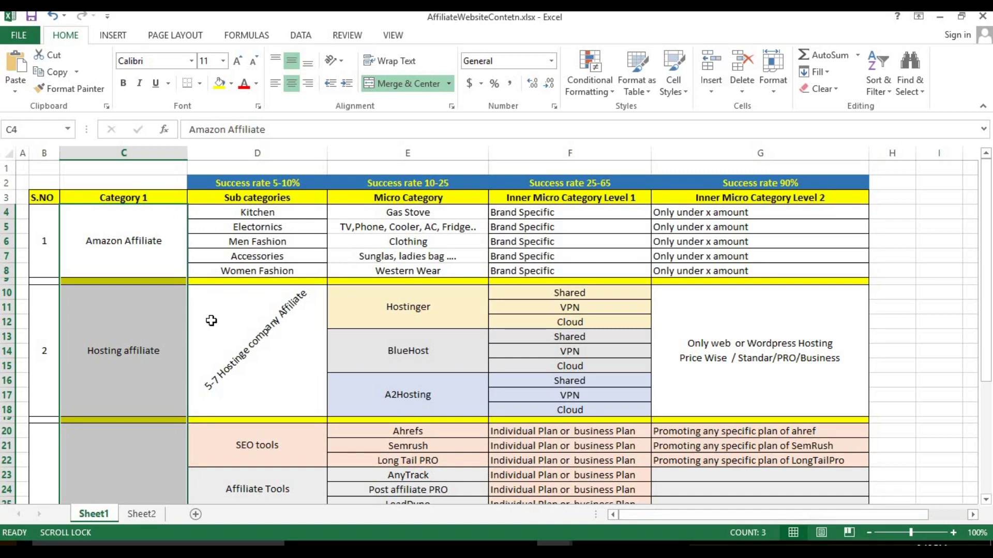
pyautogui.click(211, 321)
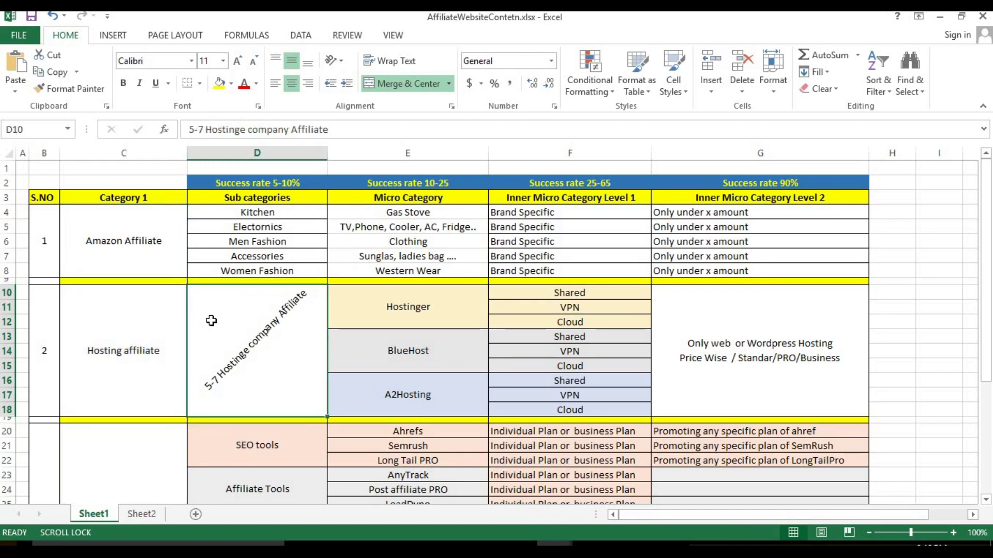
# Step: Compare the Hosting affiliate, Blogging Tools affiliate and Amazon Affiliate blocks across their category levels
pyautogui.scroll(-1, 158, 301)
pyautogui.moveTo(157, 301); pyautogui.dragTo(607, 300)
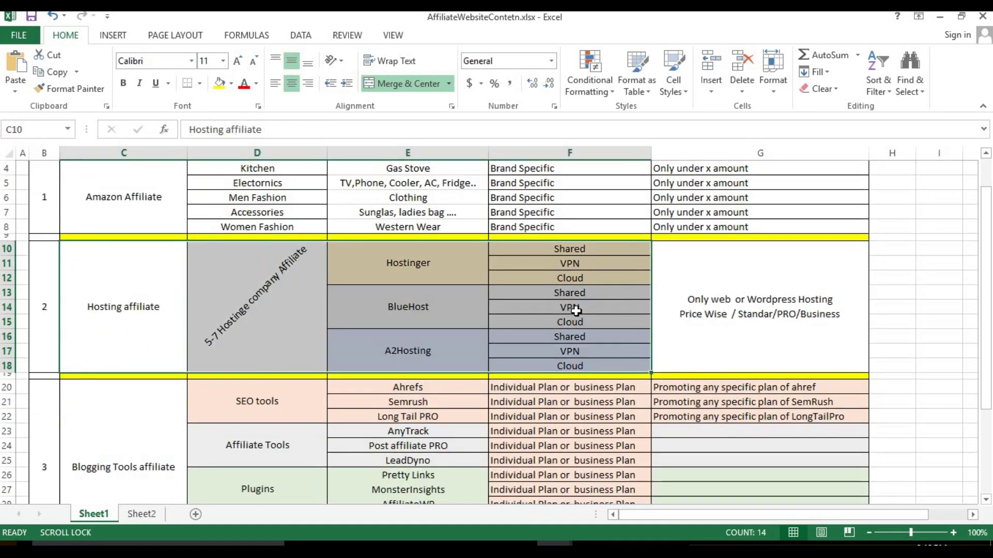
pyautogui.moveTo(128, 434); pyautogui.dragTo(724, 413)
pyautogui.moveTo(159, 197); pyautogui.dragTo(717, 215)
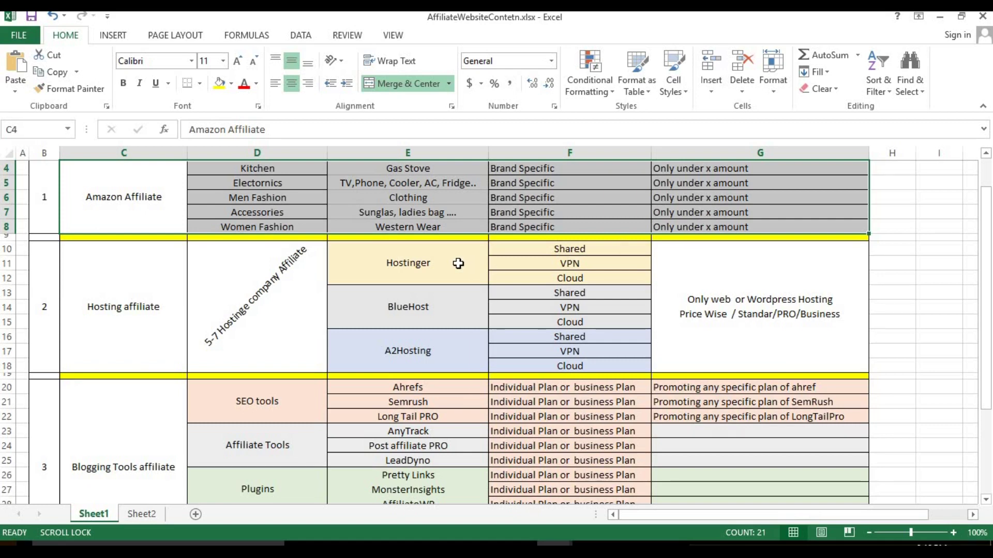
# Step: Review the Blogging Tools affiliate category in C20 and its sub categories SEO tools, Affiliate Tools, Plugins and Themes
pyautogui.scroll(-1, 200, 304)
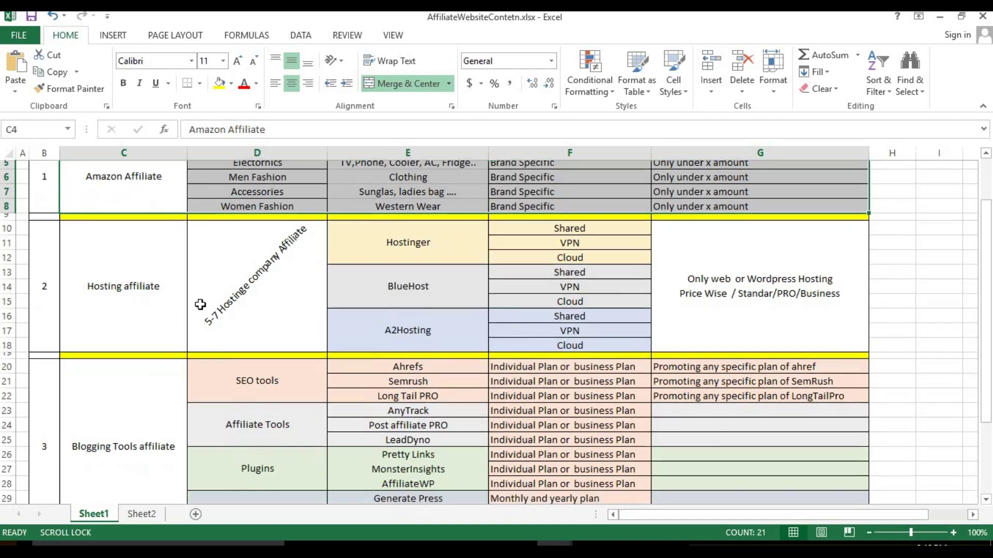
pyautogui.scroll(-2, 200, 304)
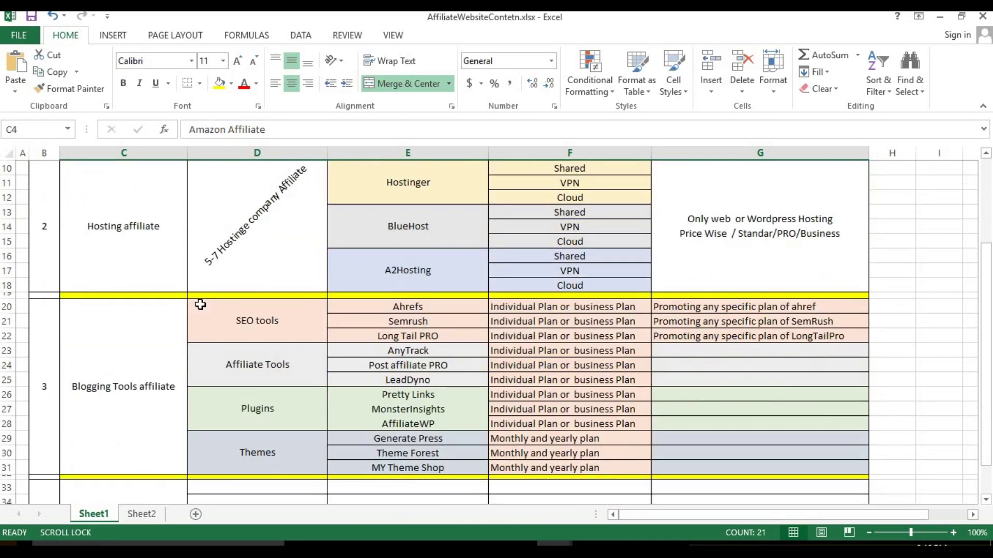
pyautogui.click(128, 380)
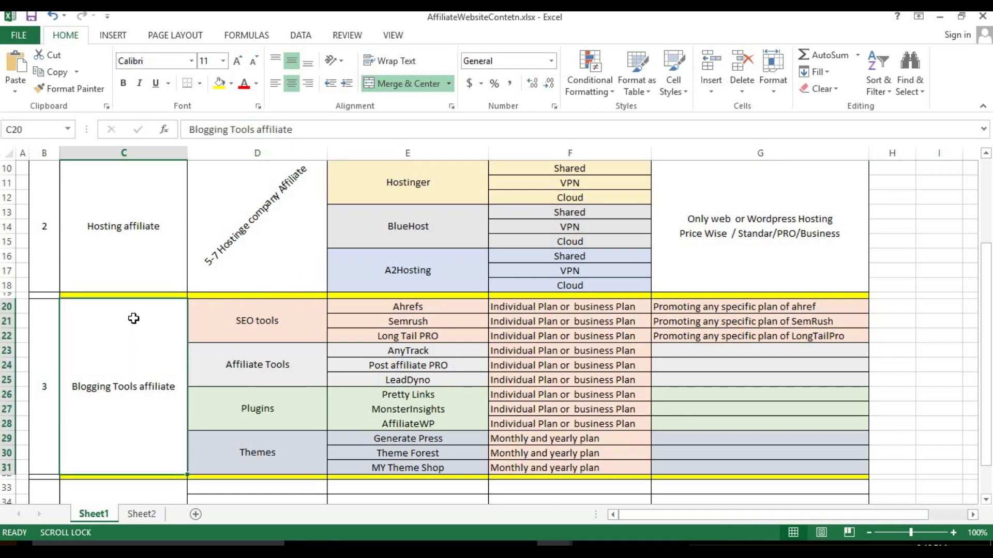
pyautogui.moveTo(261, 325); pyautogui.dragTo(273, 442)
pyautogui.click(253, 321)
pyautogui.moveTo(250, 355); pyautogui.dragTo(259, 450)
pyautogui.click(259, 314)
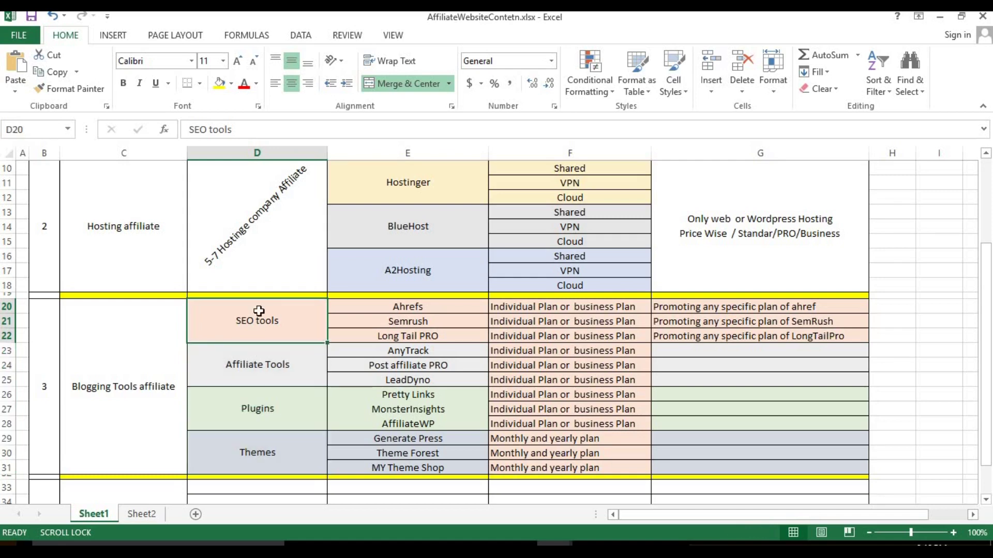
pyautogui.click(280, 452)
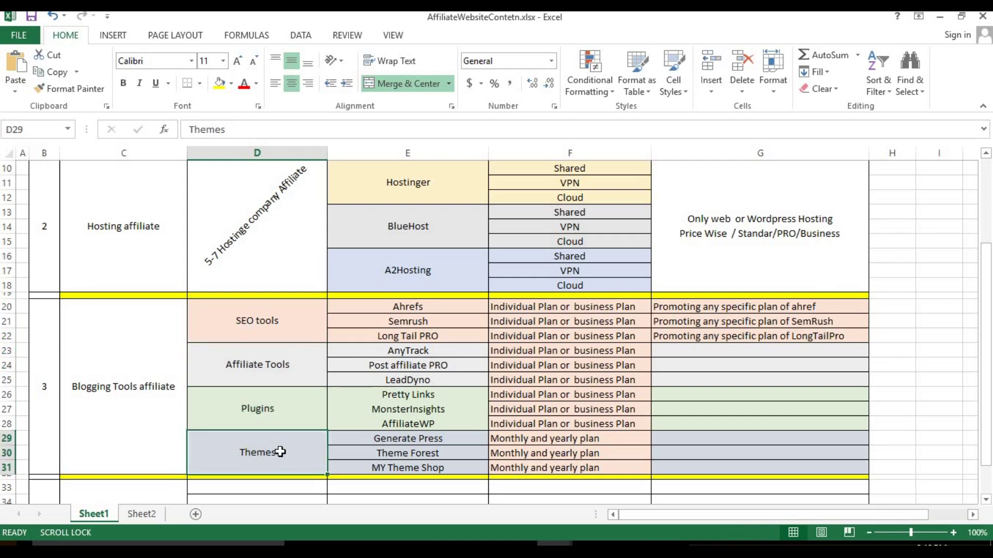
# Step: Compare Generate Press and the themes' Monthly and yearly plan entries with the SEO tools row and its Level 2 plans
pyautogui.click(394, 444)
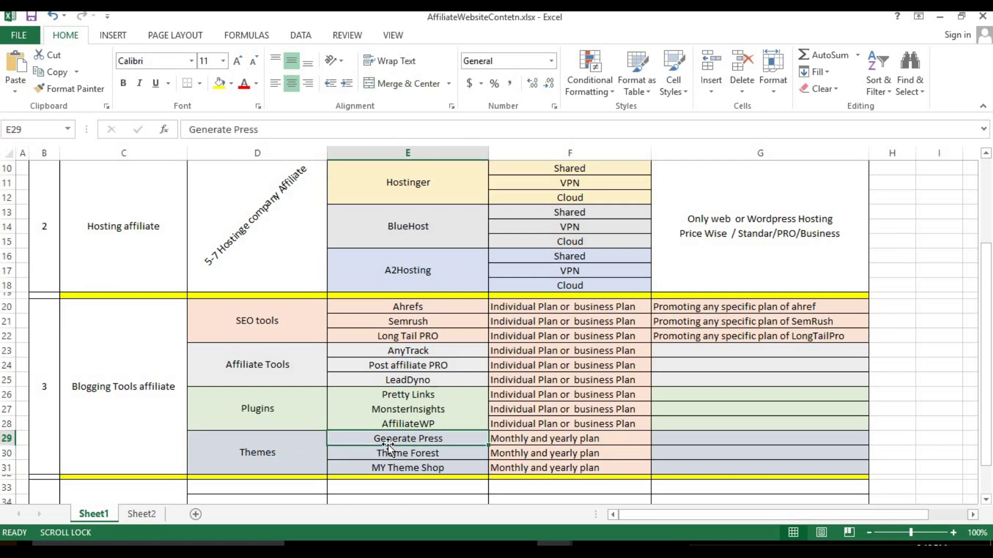
pyautogui.click(507, 442)
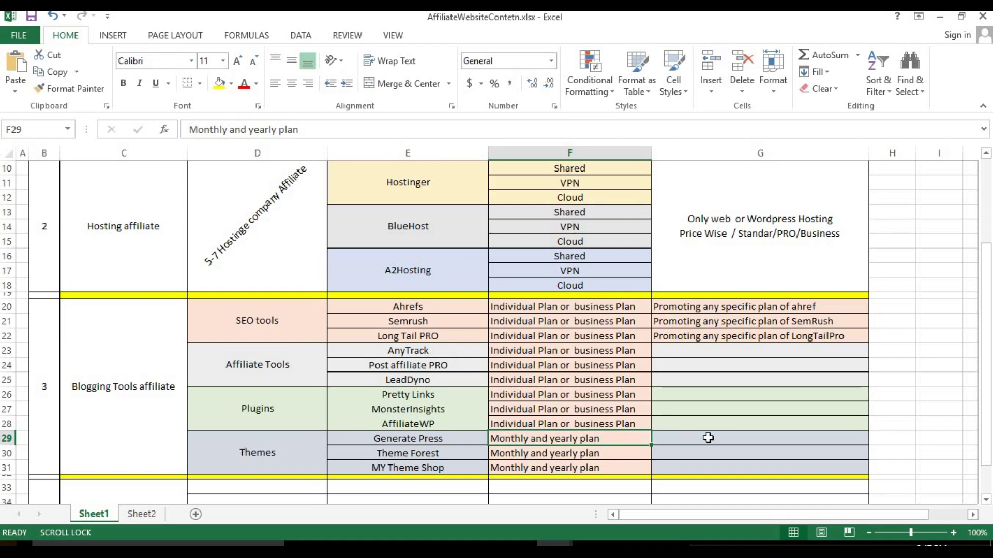
pyautogui.click(708, 309)
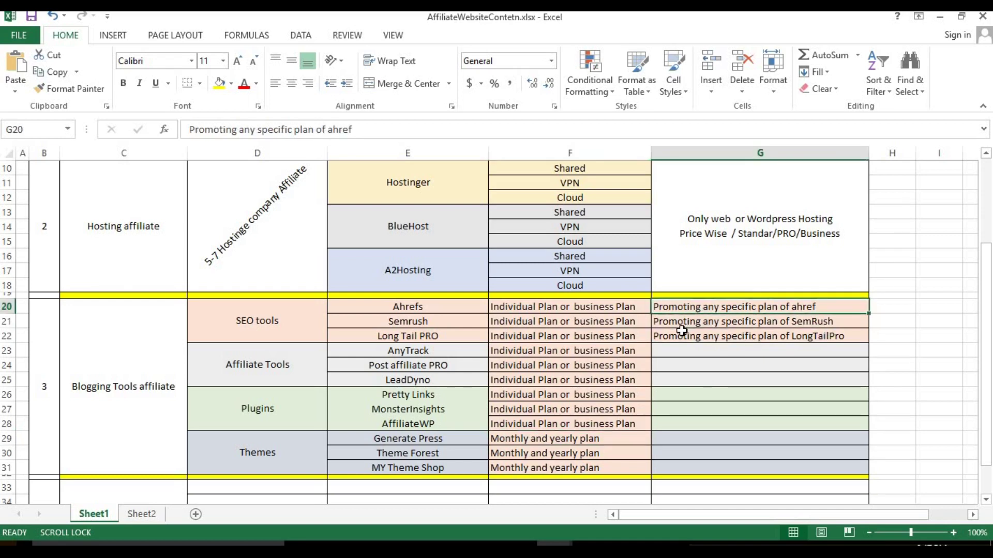
pyautogui.moveTo(213, 323); pyautogui.dragTo(752, 317)
pyautogui.moveTo(533, 471); pyautogui.dragTo(533, 471)
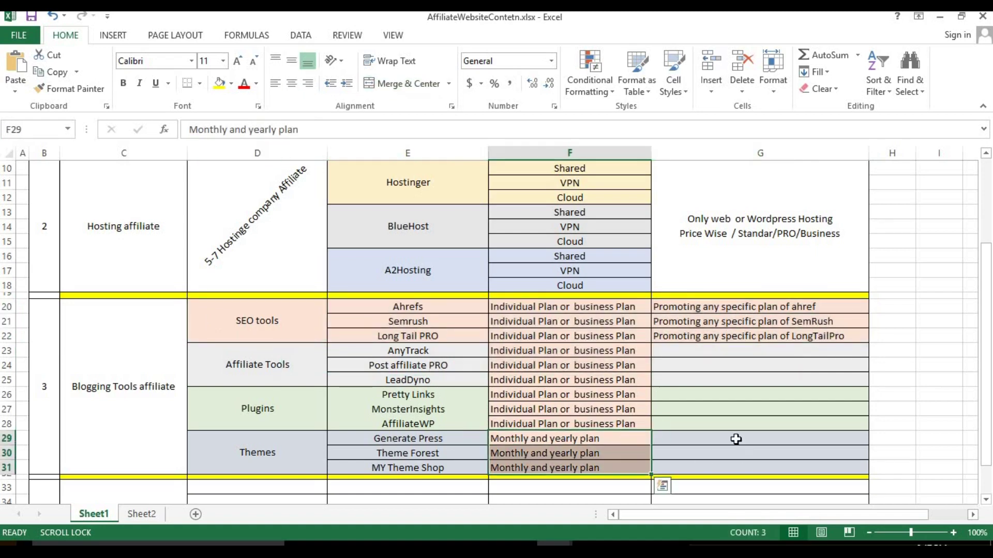
# Step: Compare the Level 2 success rate header with the themes' Level 2 cells G29:G31 and plan entries F29:F31
pyautogui.moveTo(736, 439); pyautogui.dragTo(742, 470)
pyautogui.scroll(3, 745, 185)
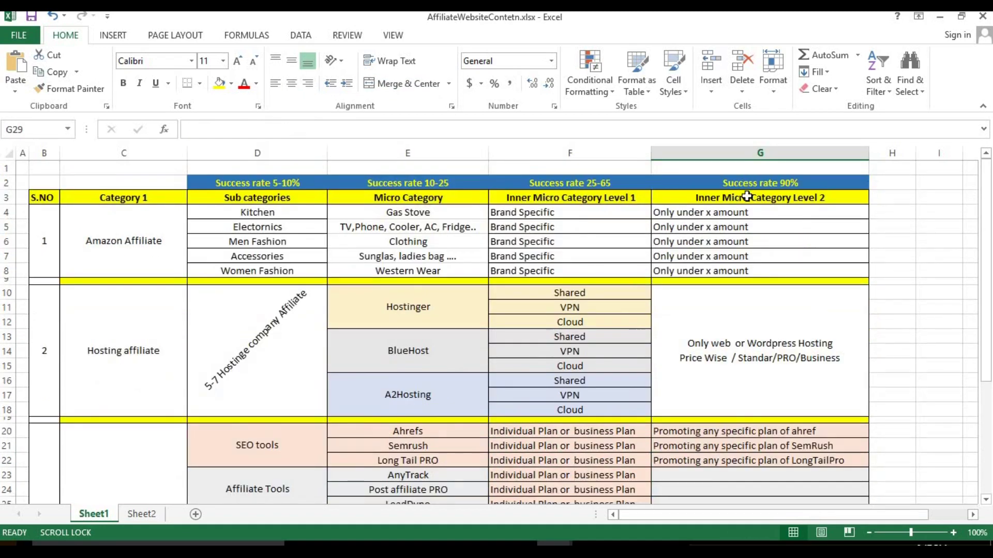
pyautogui.scroll(-3, 743, 328)
pyautogui.moveTo(747, 442); pyautogui.dragTo(745, 470)
pyautogui.moveTo(587, 440); pyautogui.dragTo(591, 467)
pyautogui.scroll(-1, 712, 438)
pyautogui.click(711, 437)
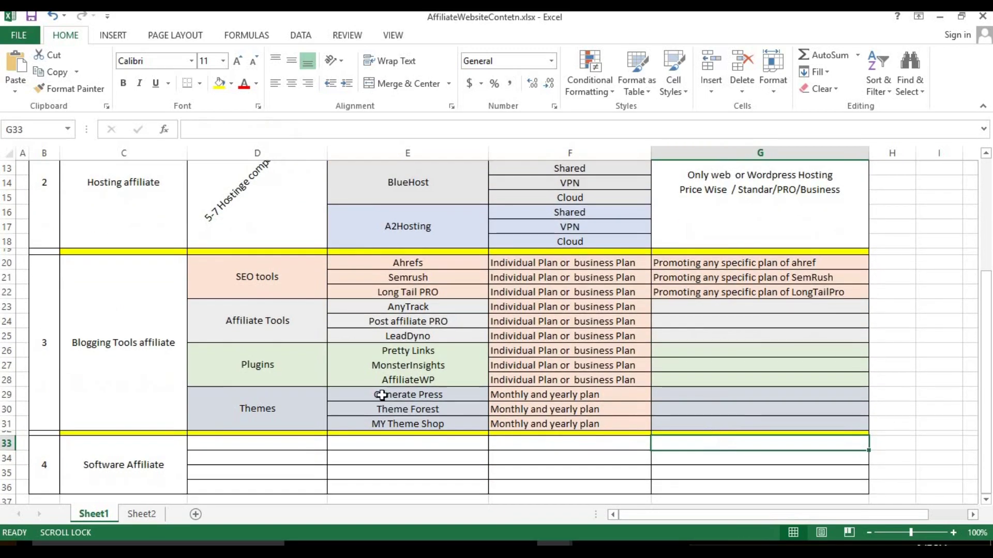
# Step: Examine the theme micro categories Generate Press, Theme Forest and MY Theme Shop alongside their Level 2 cells in G29:G31
pyautogui.click(382, 395)
pyautogui.click(376, 410)
pyautogui.click(370, 425)
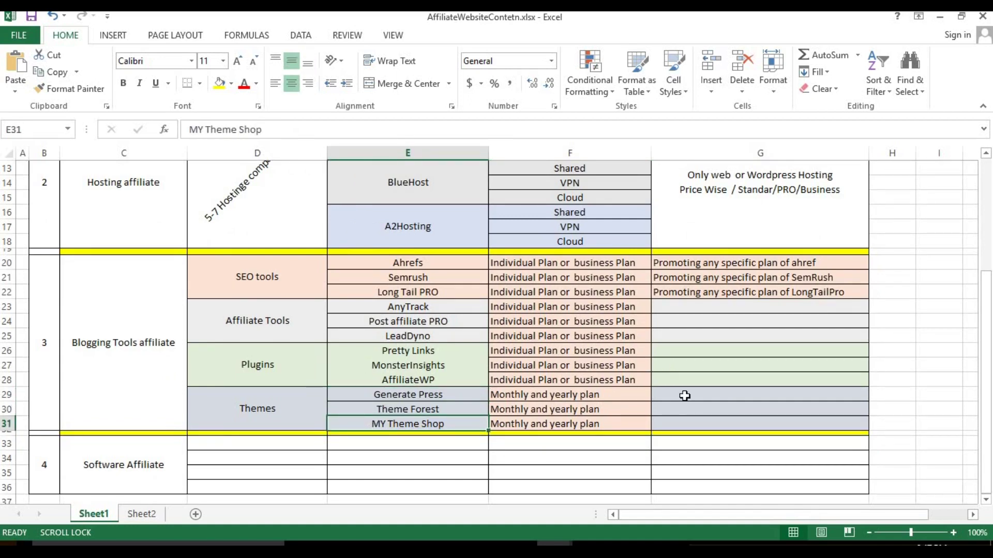
pyautogui.moveTo(685, 395); pyautogui.dragTo(692, 423)
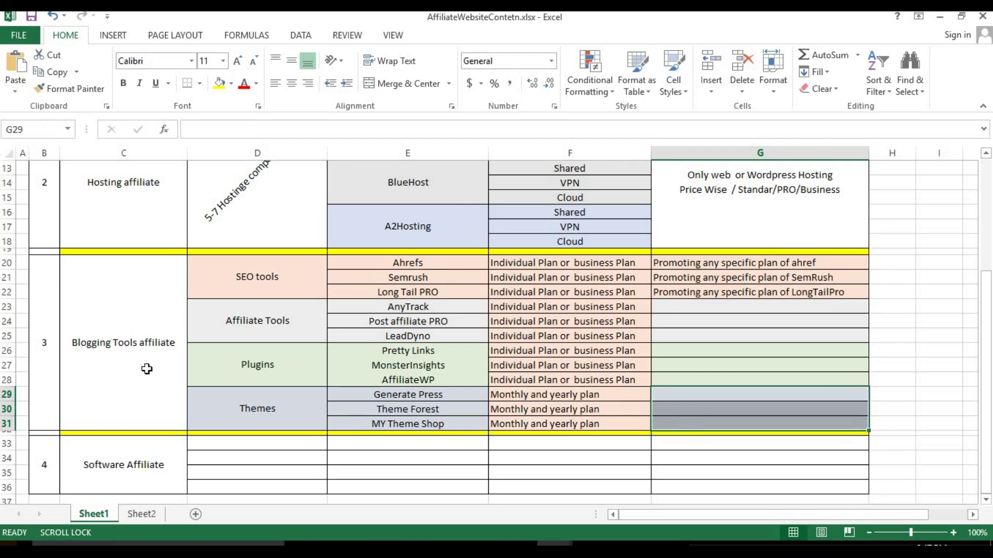
# Step: Examine the Software Affiliate block in rows 33 to 36 and compare it with the Blogging Tools breakdown in D20:F31
pyautogui.scroll(-1, 155, 419)
pyautogui.moveTo(131, 424); pyautogui.dragTo(717, 430)
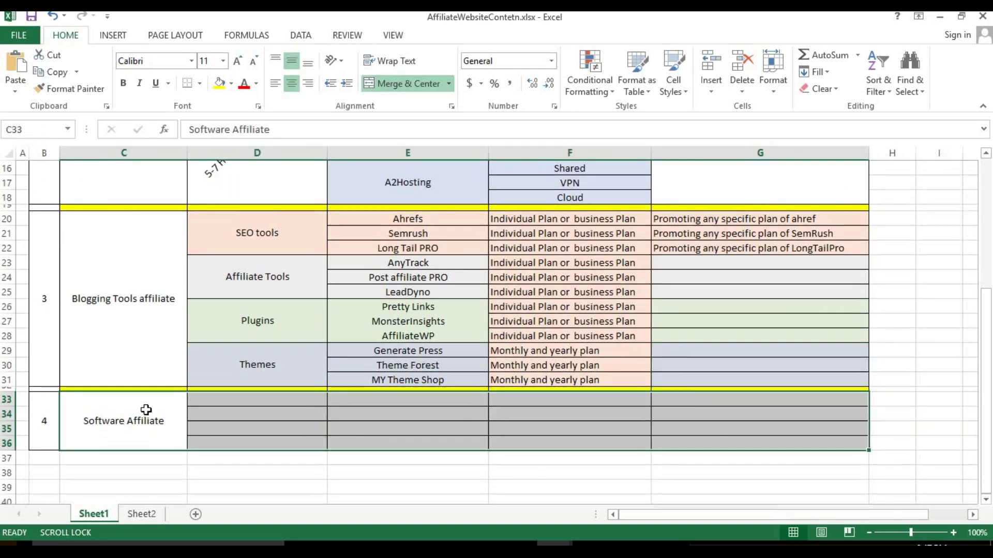
pyautogui.click(250, 412)
pyautogui.click(140, 410)
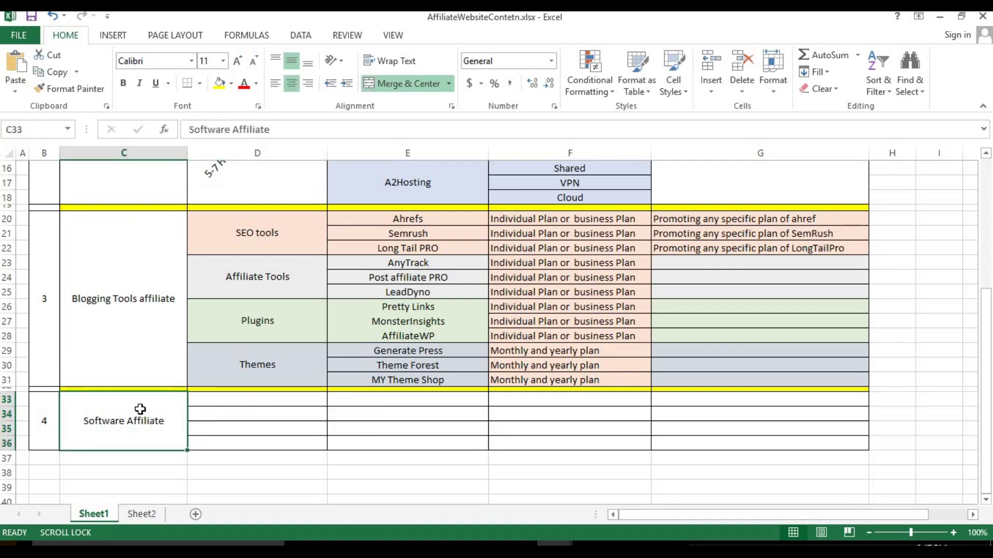
pyautogui.moveTo(261, 228); pyautogui.dragTo(540, 361)
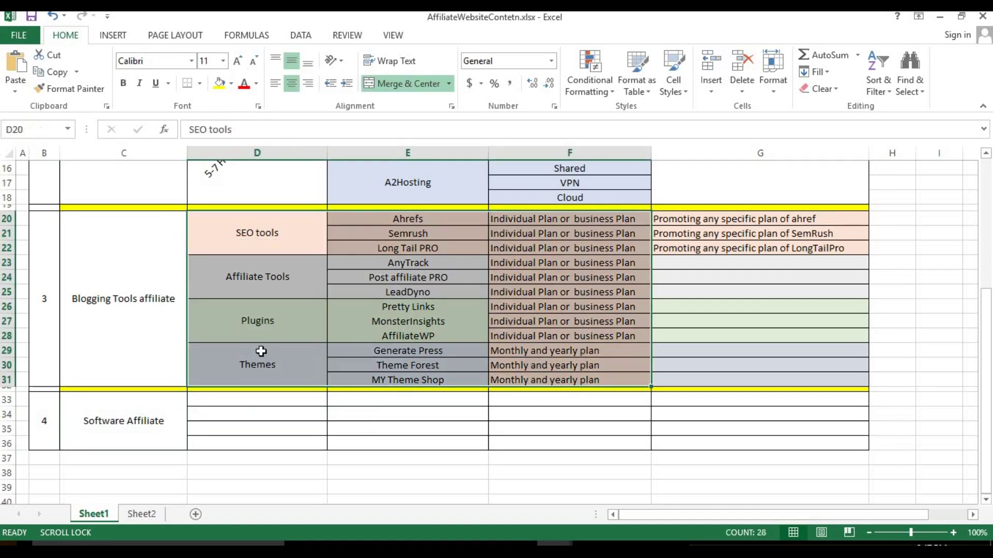
pyautogui.click(261, 351)
pyautogui.scroll(4, 133, 271)
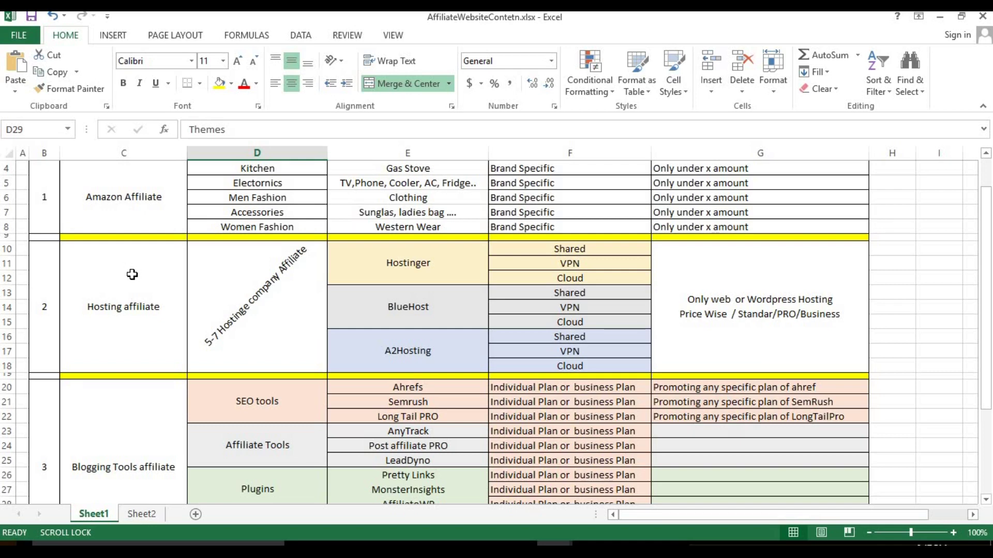
# Step: Compare the Amazon, hosting and blogging tools categories in columns C to E with the hosting plan types in F10:F18
pyautogui.click(133, 276)
pyautogui.moveTo(125, 202); pyautogui.dragTo(426, 406)
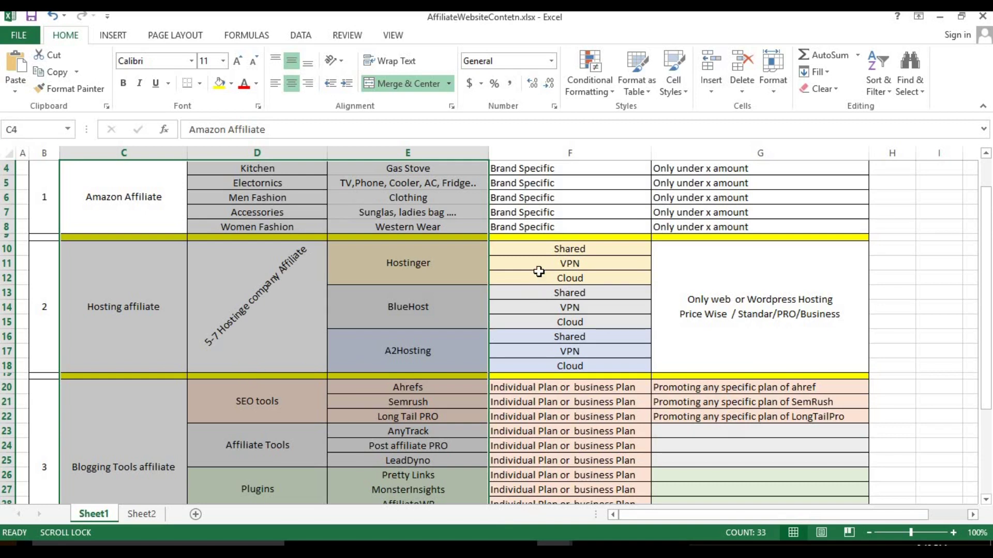
pyautogui.moveTo(551, 248); pyautogui.dragTo(557, 365)
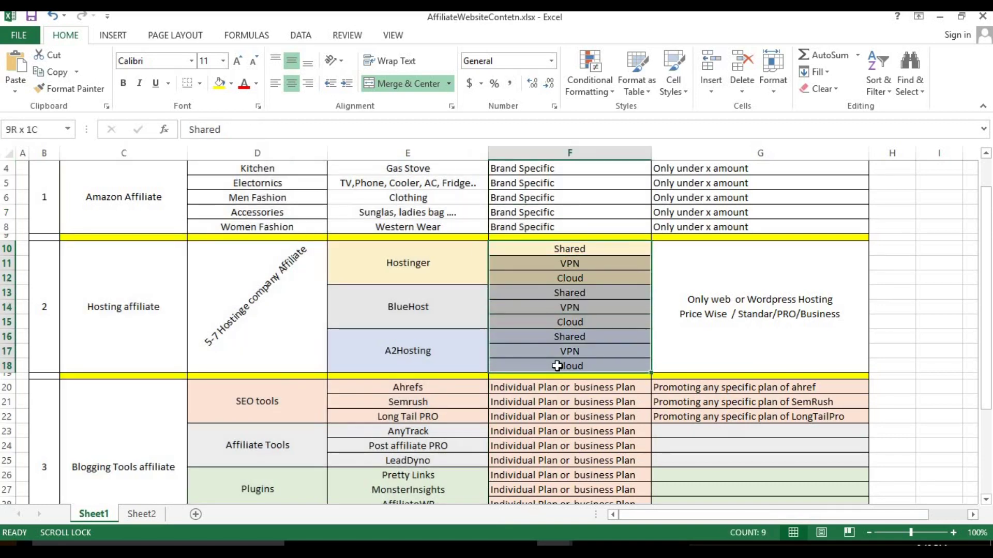
pyautogui.click(150, 331)
pyautogui.scroll(1, 155, 331)
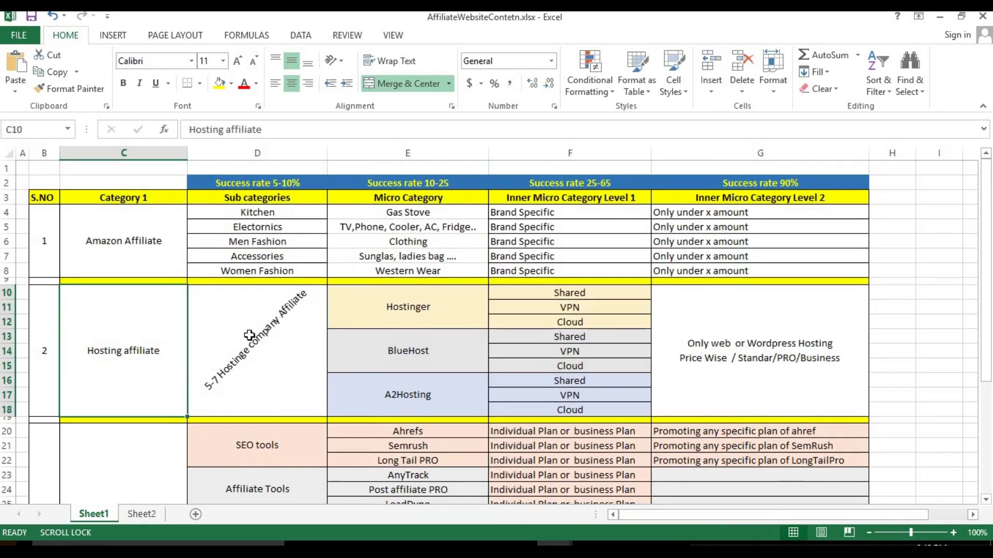
pyautogui.scroll(-1, 605, 292)
pyautogui.click(604, 292)
pyautogui.scroll(1, 672, 269)
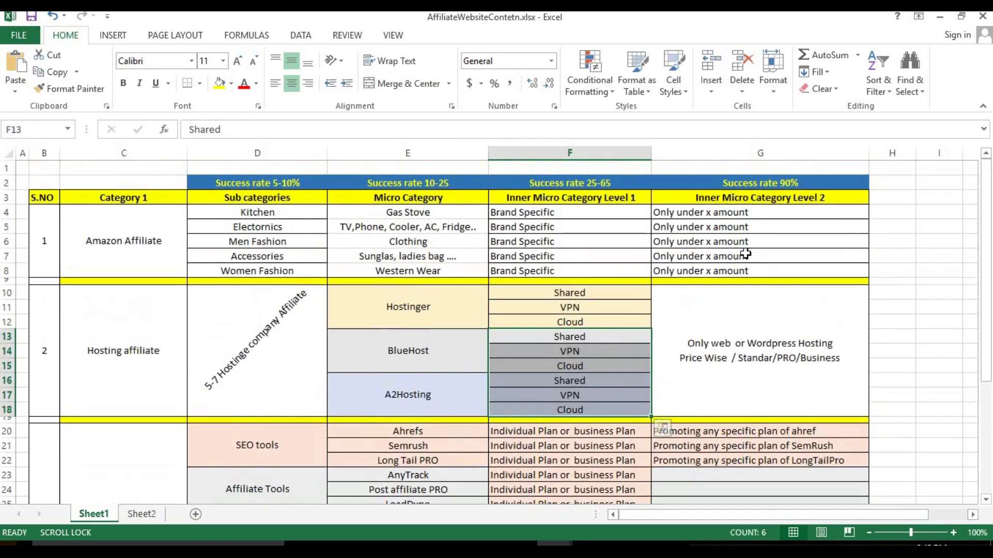
# Step: Examine the Amazon micro categories in E4:E8 alongside their Level 1 and Level 2 entries in F4:G8
pyautogui.click(745, 251)
pyautogui.moveTo(422, 212); pyautogui.dragTo(425, 270)
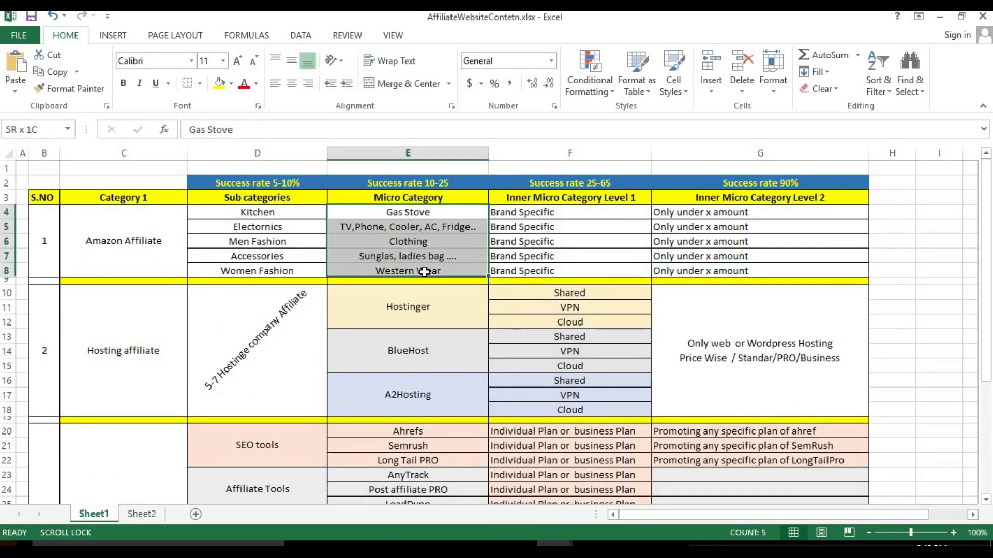
pyautogui.moveTo(628, 212); pyautogui.dragTo(626, 271)
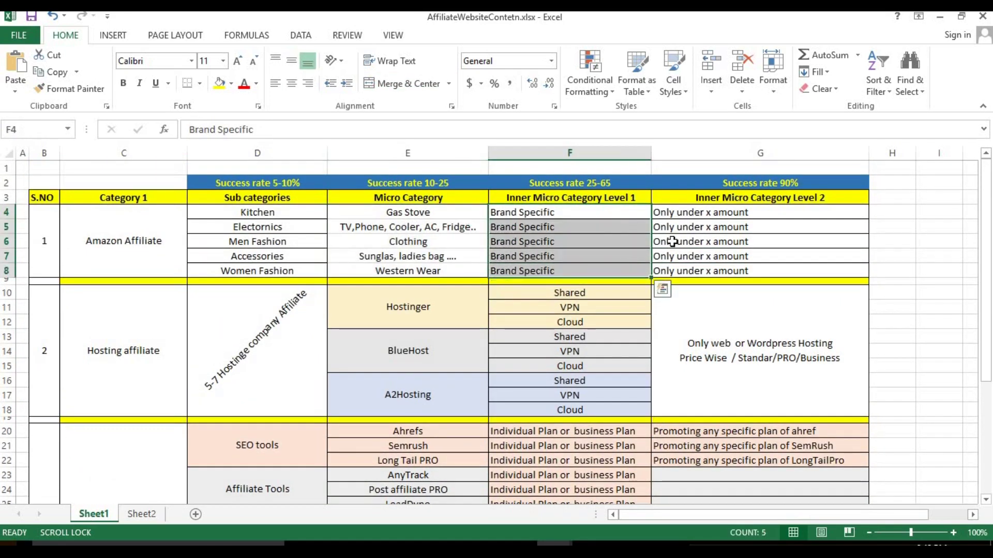
pyautogui.moveTo(625, 219); pyautogui.dragTo(725, 265)
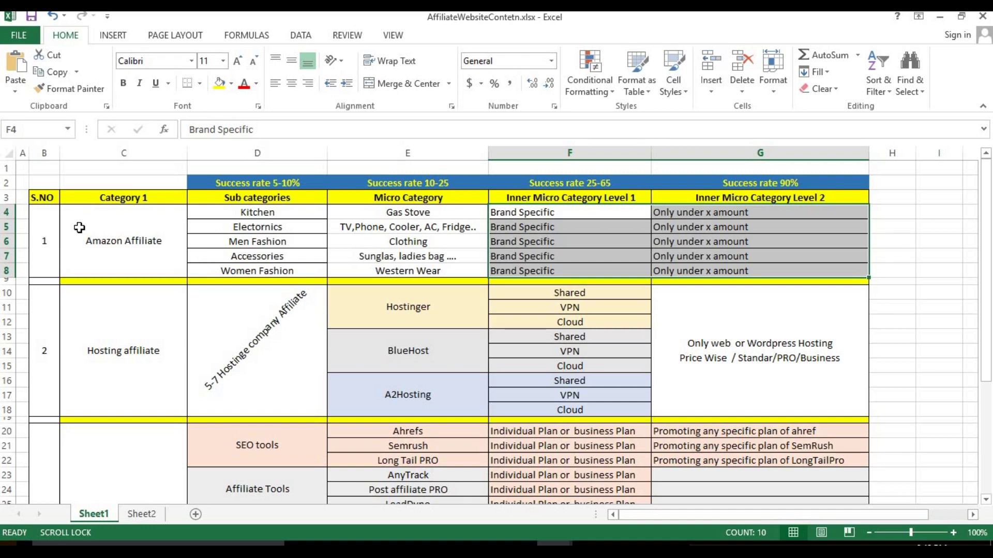
# Step: Review the affiliate categories across columns C to G, focusing on the full Amazon Affiliate and Hosting affiliate blocks
pyautogui.scroll(-1, 82, 226)
pyautogui.moveTo(120, 199); pyautogui.dragTo(683, 429)
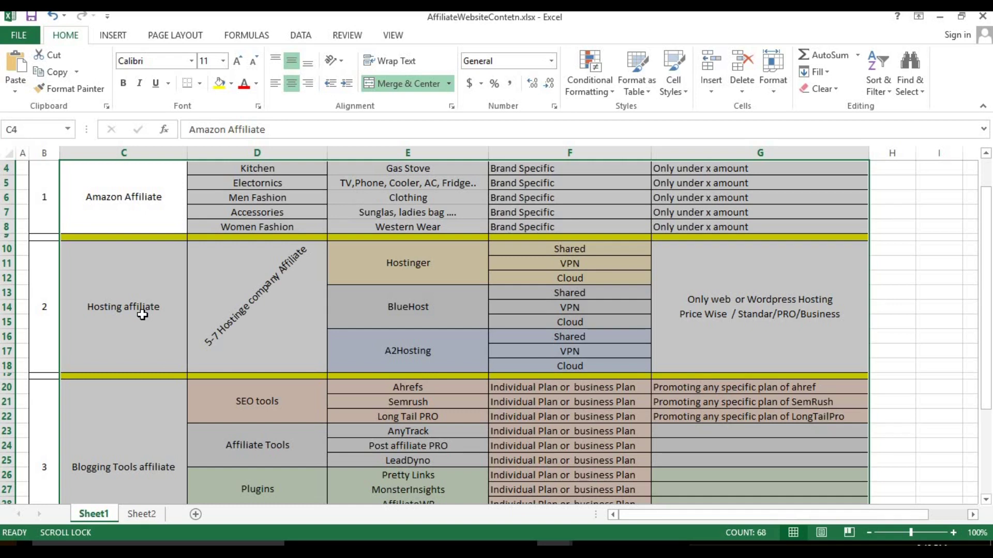
pyautogui.click(129, 202)
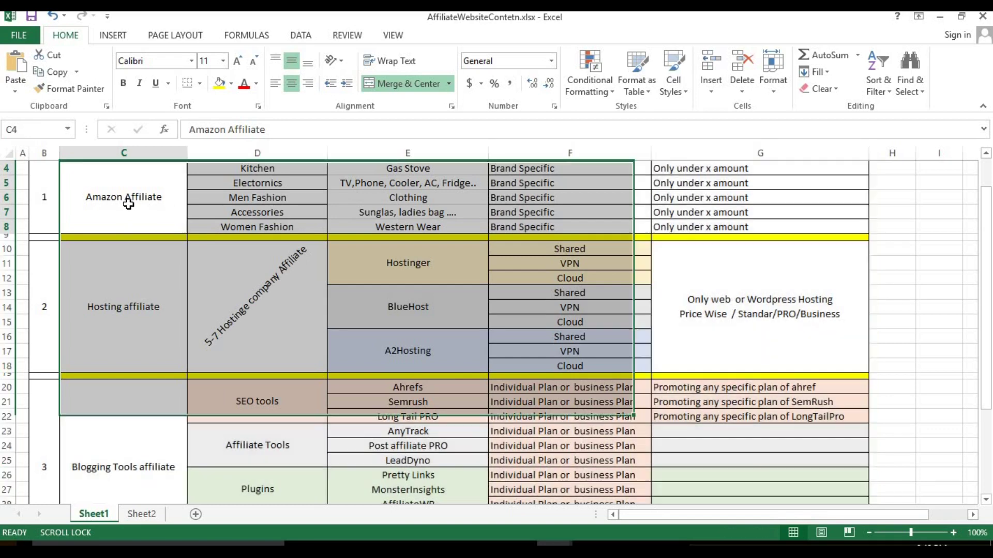
pyautogui.scroll(1, 128, 204)
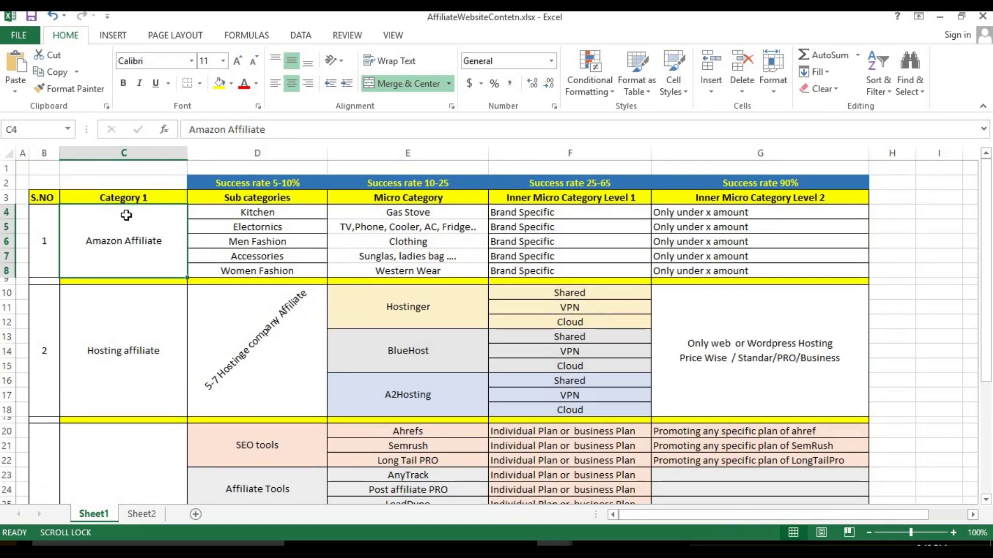
pyautogui.moveTo(130, 238); pyautogui.dragTo(698, 250)
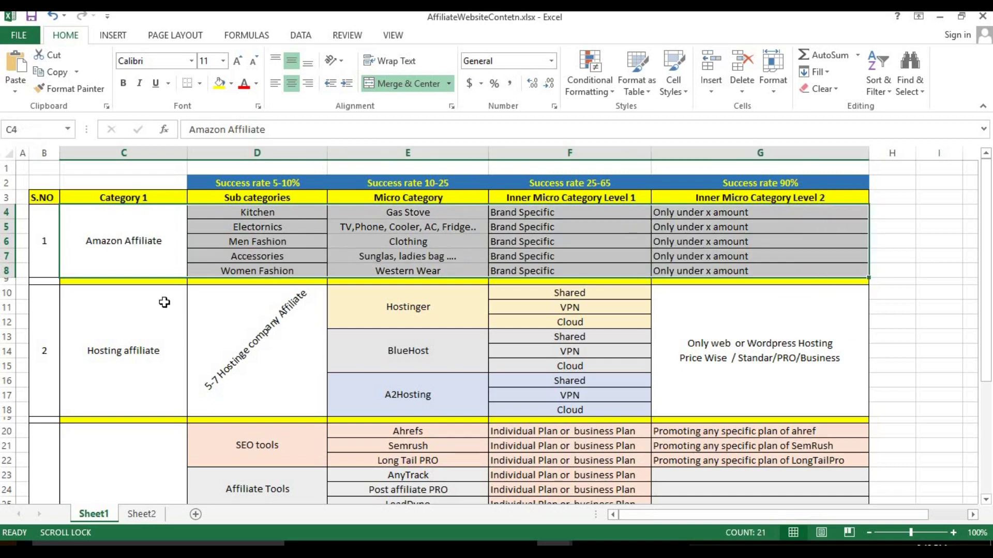
pyautogui.moveTo(163, 312); pyautogui.dragTo(682, 331)
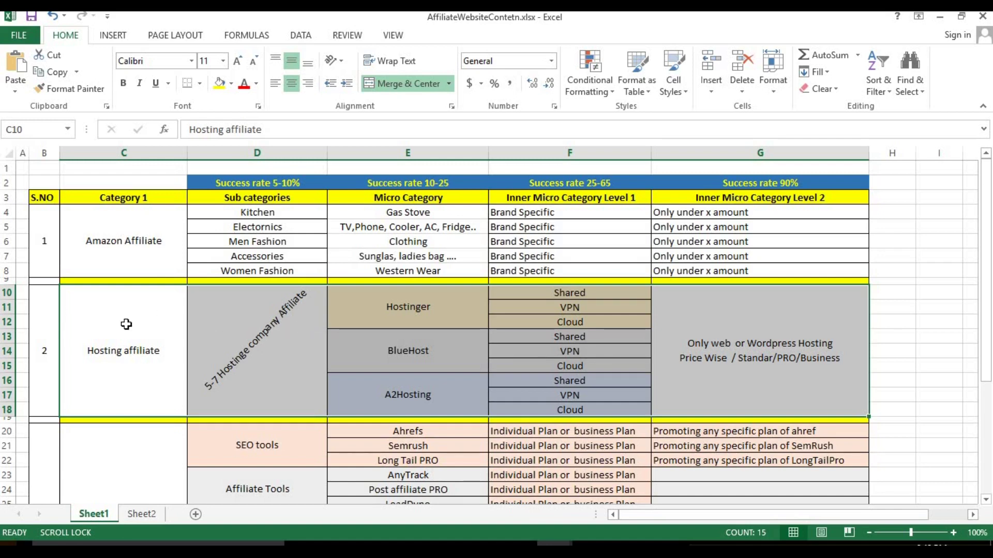
# Step: Switch to the PowerPoint slide show on starting an affiliate website from scratch
pyautogui.hotkey('alt', 'Tab')
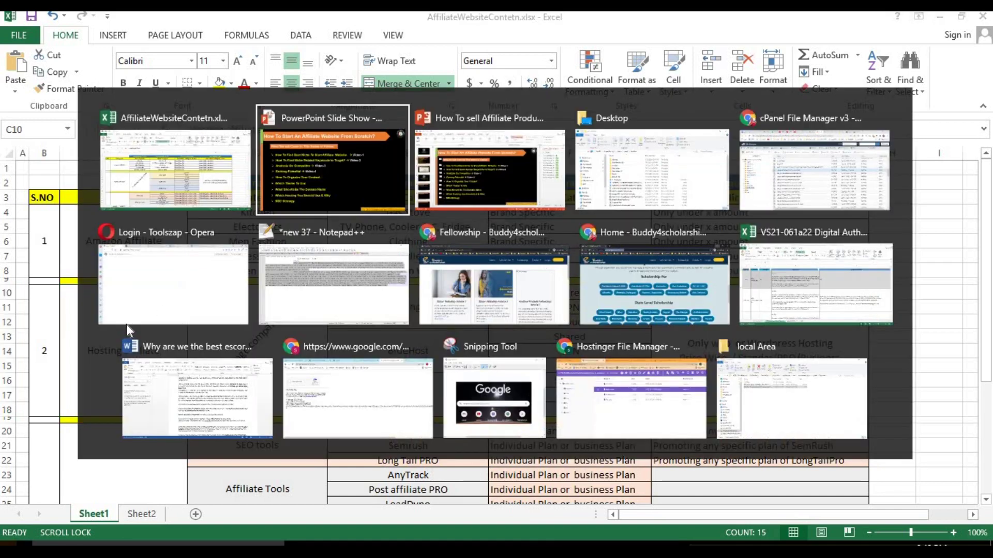